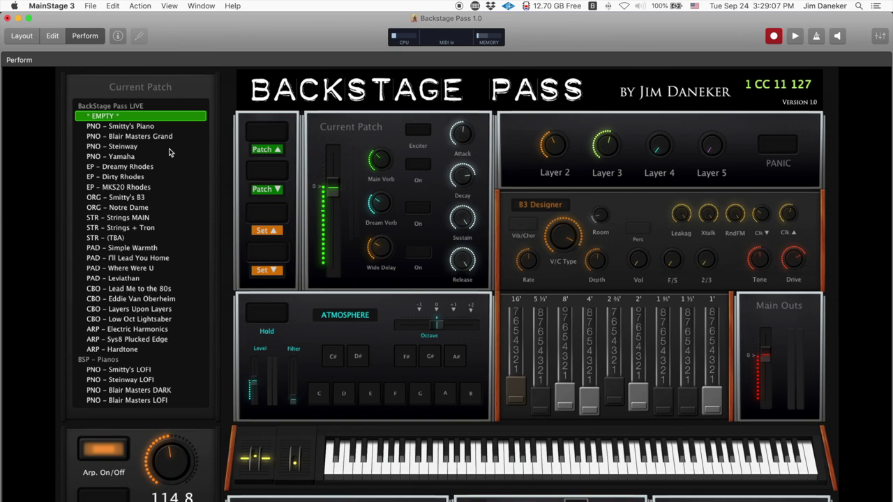
Look through the performance patch list, from the live patches down to the BSP - Pads set.
{"action": "scroll", "coordinate": [168, 276], "scroll_direction": "down", "scroll_amount": 10}
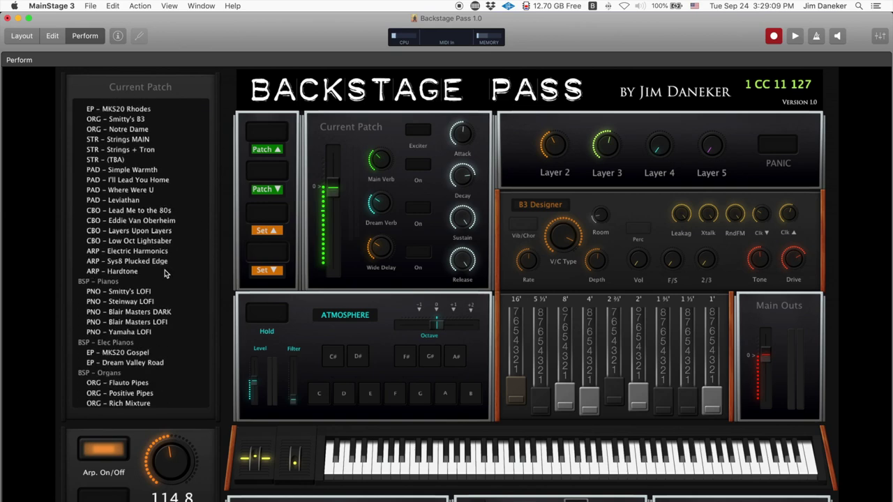
{"action": "scroll", "coordinate": [166, 274], "scroll_direction": "up", "scroll_amount": 3}
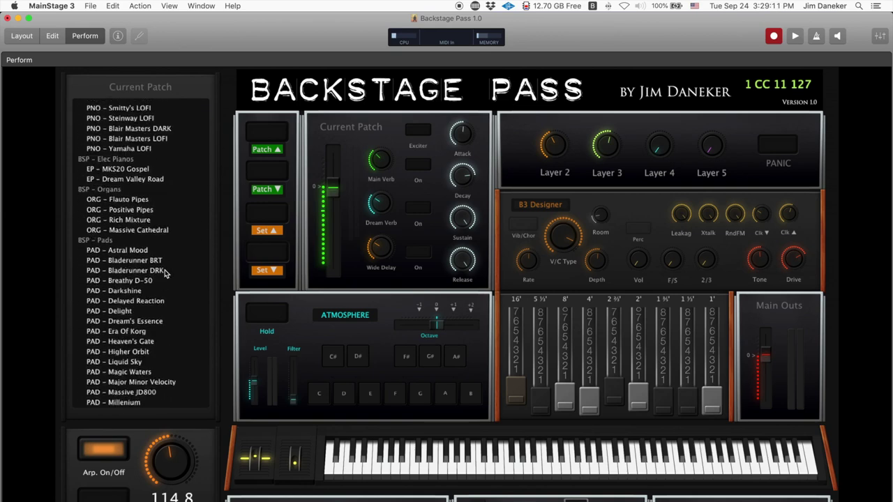
{"action": "scroll", "coordinate": [166, 274], "scroll_direction": "down", "scroll_amount": 2}
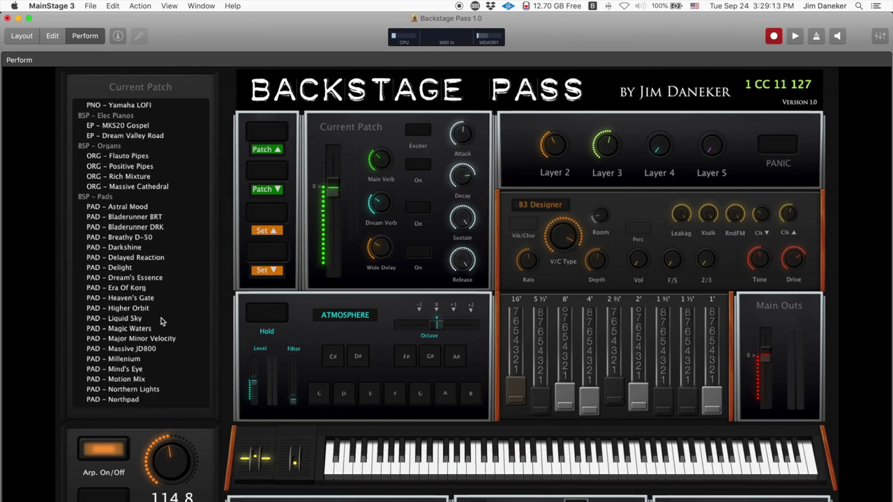
{"action": "scroll", "coordinate": [161, 321], "scroll_direction": "down", "scroll_amount": 4}
{"action": "scroll", "coordinate": [161, 320], "scroll_direction": "up", "scroll_amount": 8}
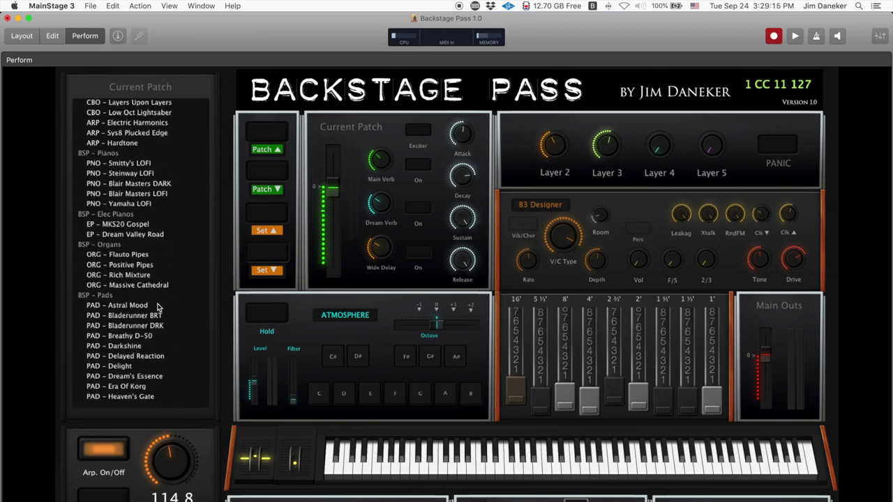
{"action": "scroll", "coordinate": [158, 311], "scroll_direction": "down", "scroll_amount": 4}
{"action": "scroll", "coordinate": [158, 308], "scroll_direction": "down", "scroll_amount": 2}
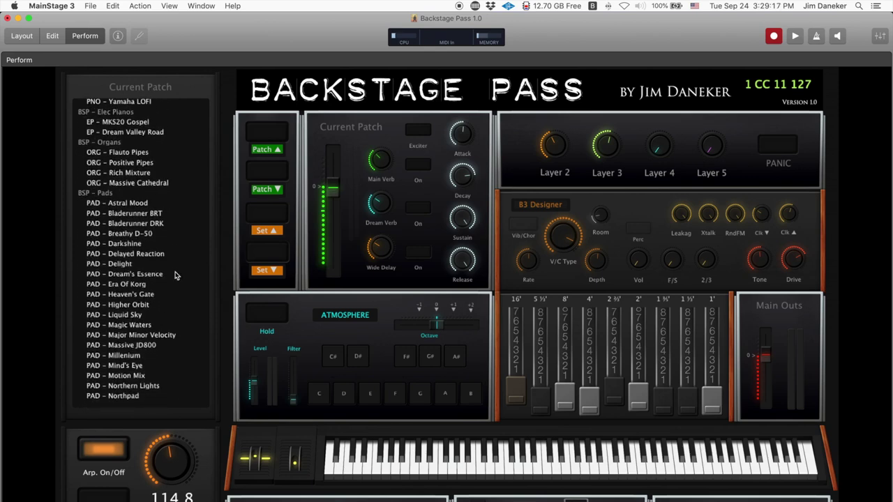
Switch to Edit mode and select all sets from BSP - Pianos through BSP - Synth ARP Vol. 1.
{"action": "left_click", "coordinate": [51, 36]}
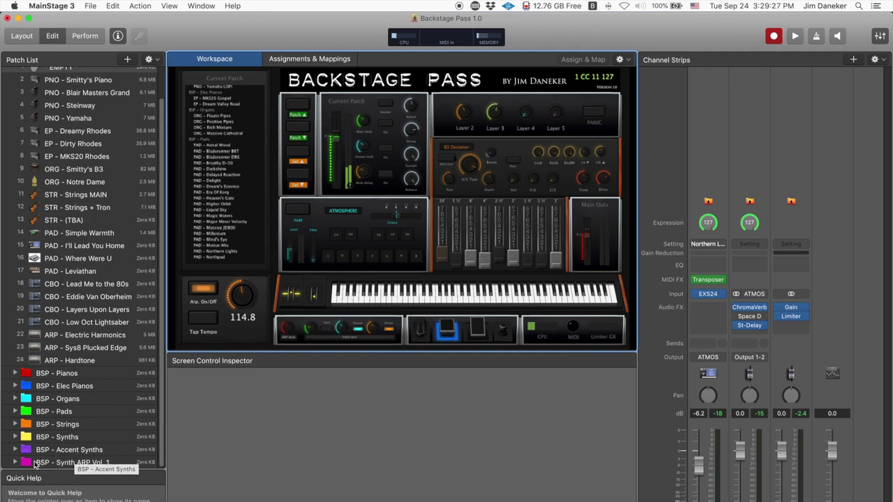
{"action": "left_click", "coordinate": [30, 463]}
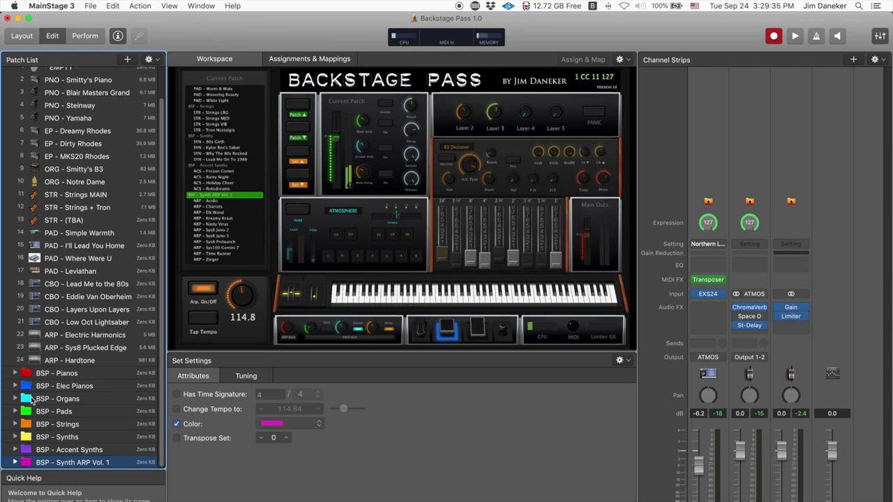
{"action": "left_click", "coordinate": [26, 376], "text": "shift"}
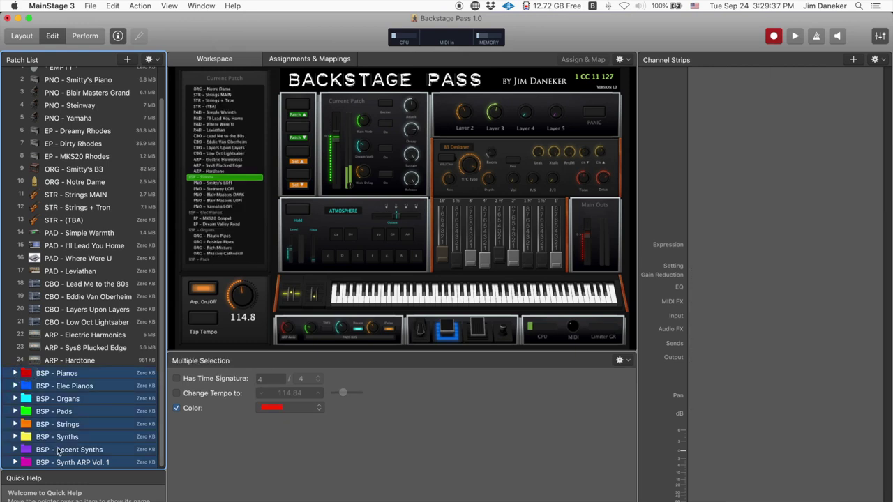
Replace the selection with only the BSP - Synth ARP Vol. 1, BSP - Synths and BSP - Pads sets.
{"action": "left_click", "coordinate": [36, 321]}
{"action": "left_click", "coordinate": [28, 463]}
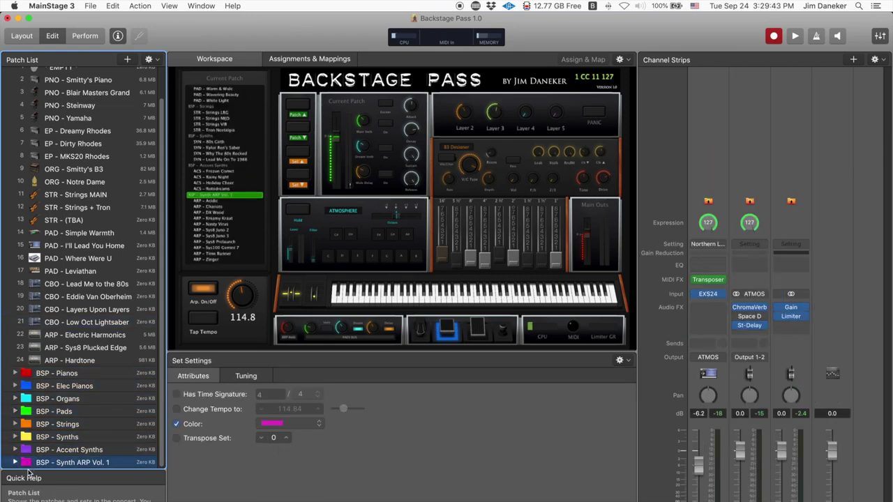
{"action": "left_click", "coordinate": [45, 433], "text": "shift"}
{"action": "left_click", "coordinate": [45, 413], "text": "shift"}
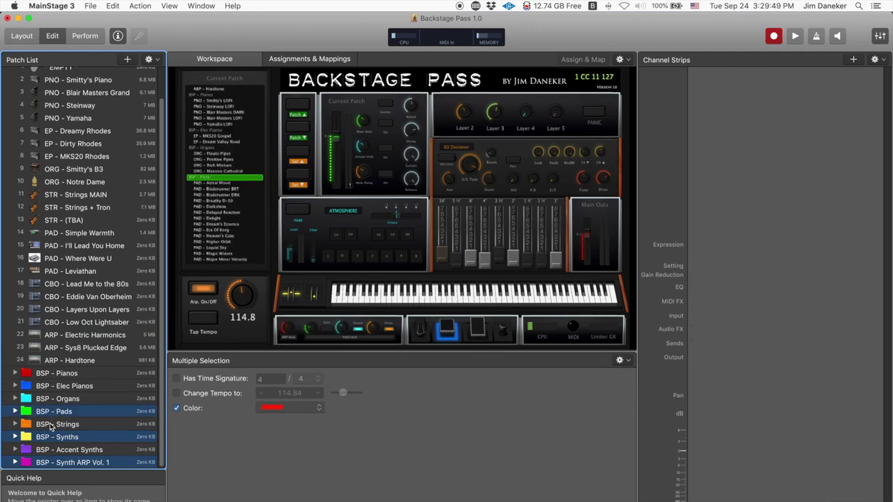
Delete the sets from BSP - Elec Pianos through BSP - Synth ARP Vol. 1 from the concert.
{"action": "left_click", "coordinate": [60, 386]}
{"action": "left_click", "coordinate": [67, 463], "text": "shift"}
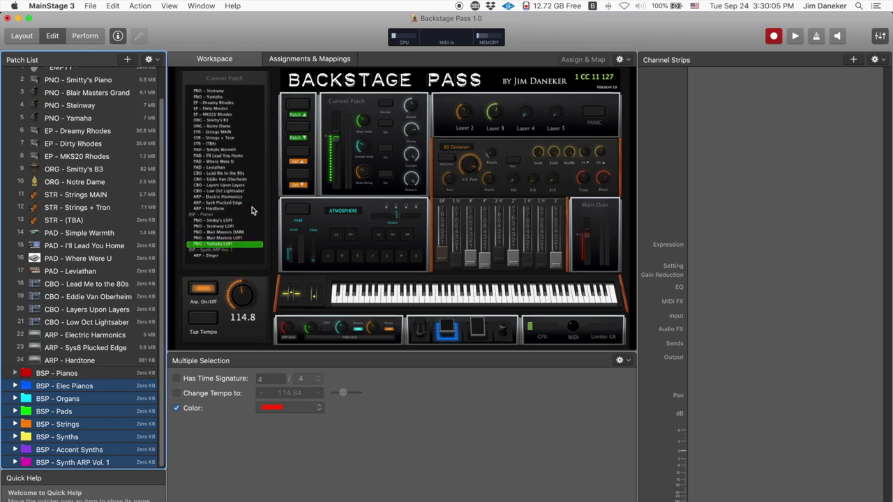
{"action": "key", "text": "Delete"}
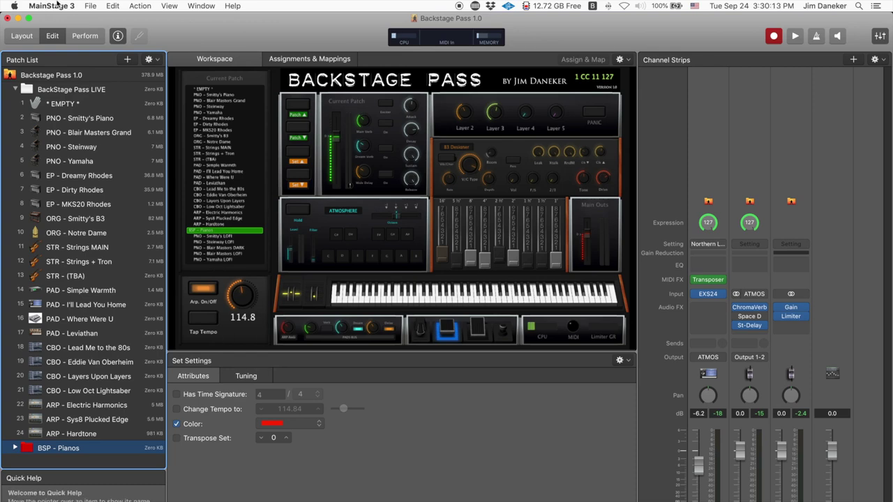
{"action": "left_click", "coordinate": [90, 6]}
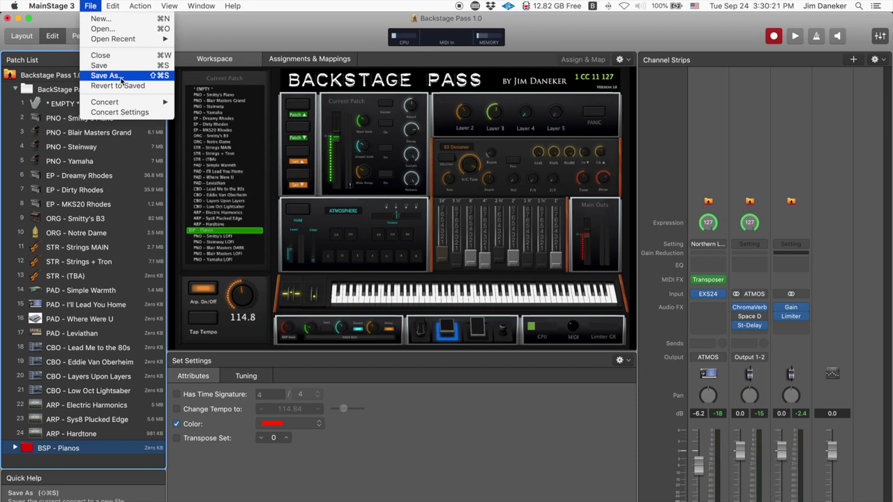
{"action": "left_click", "coordinate": [87, 5]}
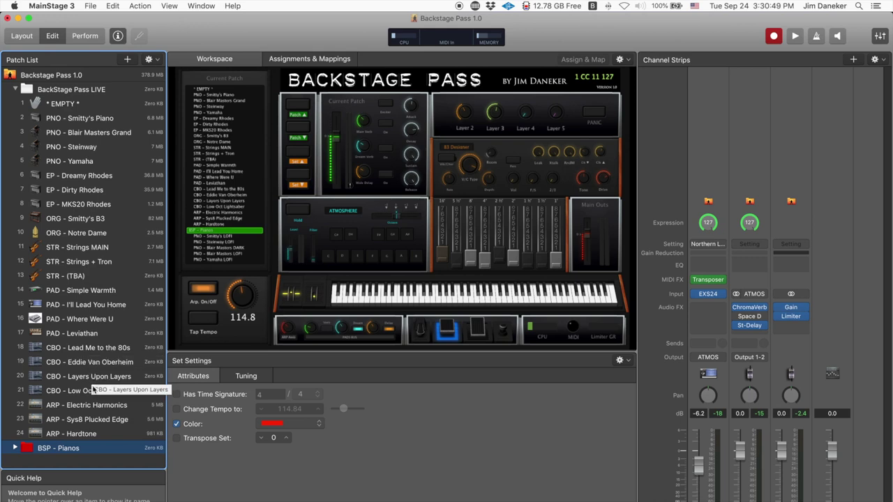
Compare the channel strips of the CBO - Lead Me to the 80s and PNO - Blair Masters Grand patches.
{"action": "left_click", "coordinate": [89, 349]}
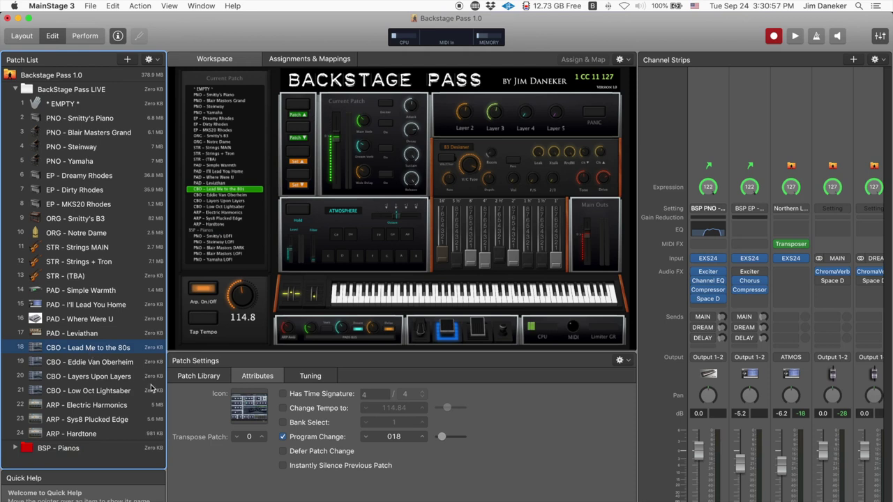
{"action": "left_click", "coordinate": [97, 132]}
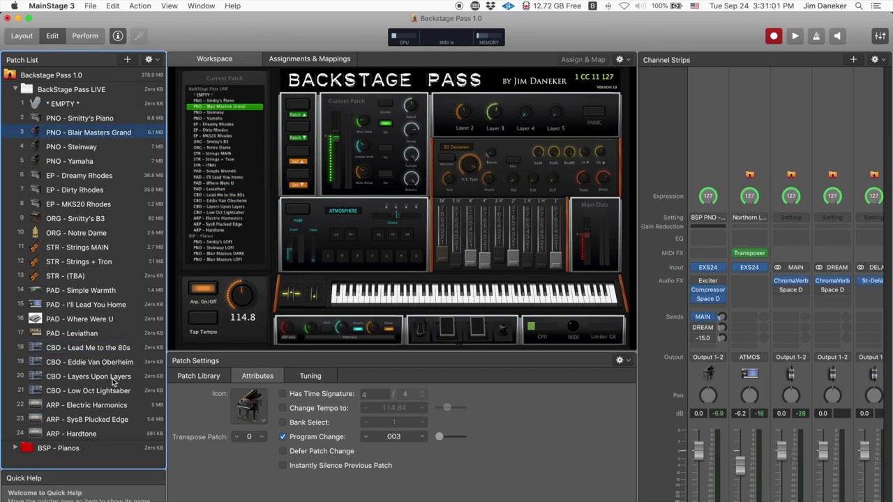
Add an instrument channel strip after the piano strip in the CBO - Lead Me to the 80s patch.
{"action": "left_click", "coordinate": [95, 351]}
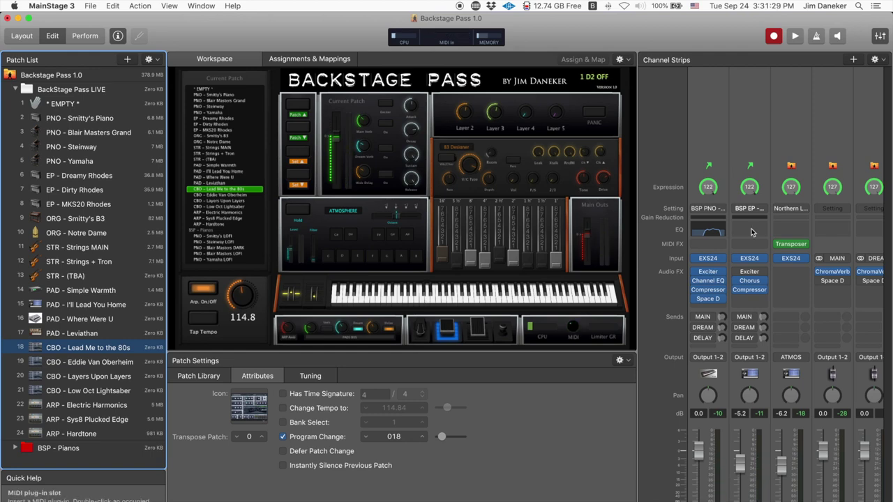
{"action": "left_click", "coordinate": [696, 122]}
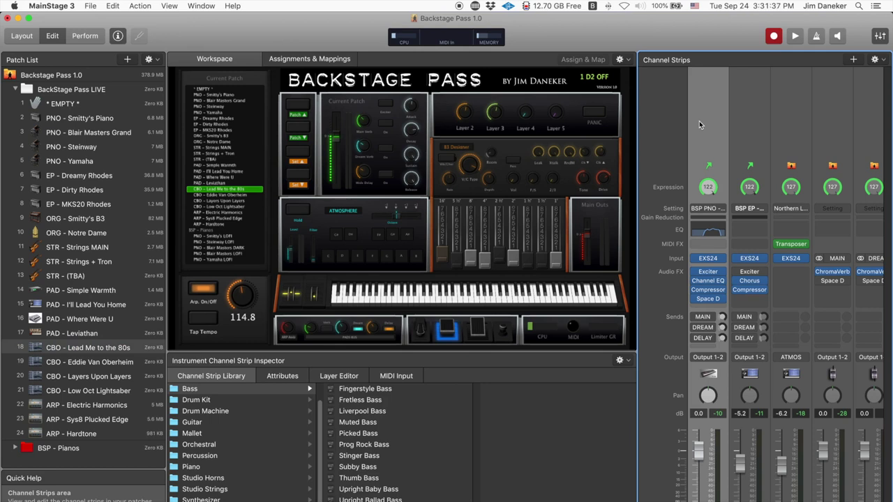
{"action": "right_click", "coordinate": [699, 121]}
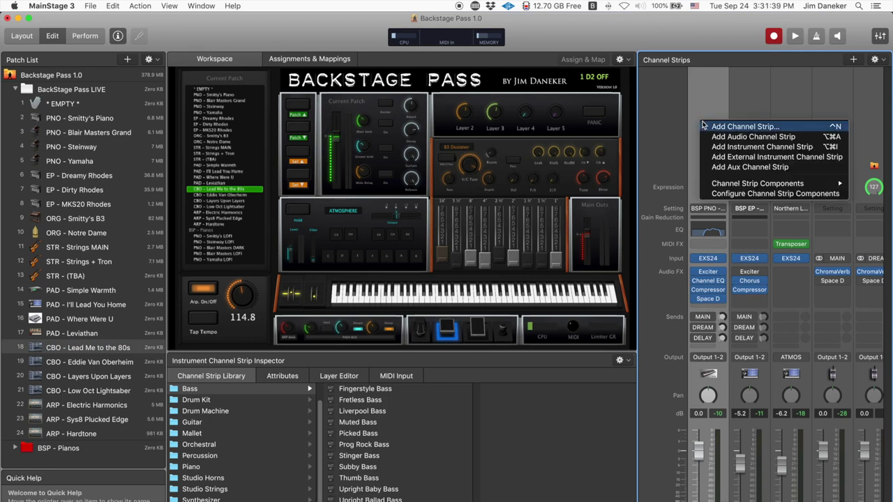
{"action": "left_click", "coordinate": [756, 148]}
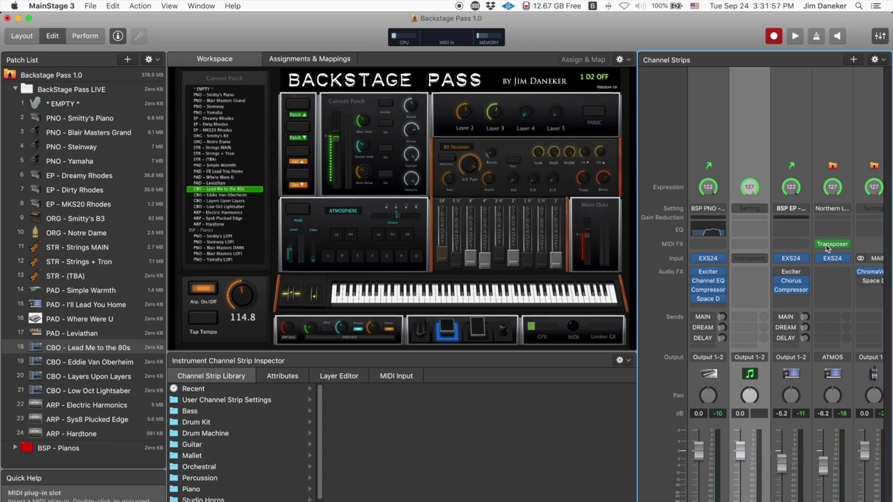
Load the user channel strip setting BSP PD Warm & Wide from the BackStage Pass pads onto the new strip.
{"action": "left_click", "coordinate": [749, 209]}
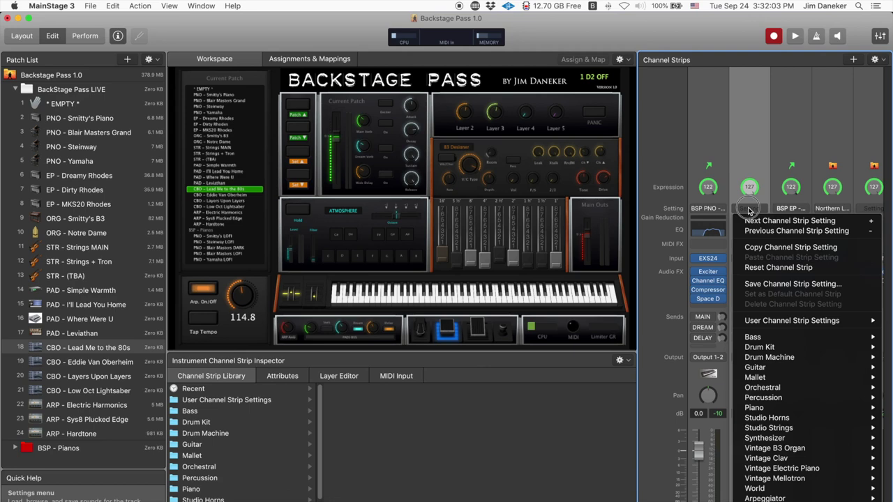
{"action": "mouse_move", "coordinate": [802, 323]}
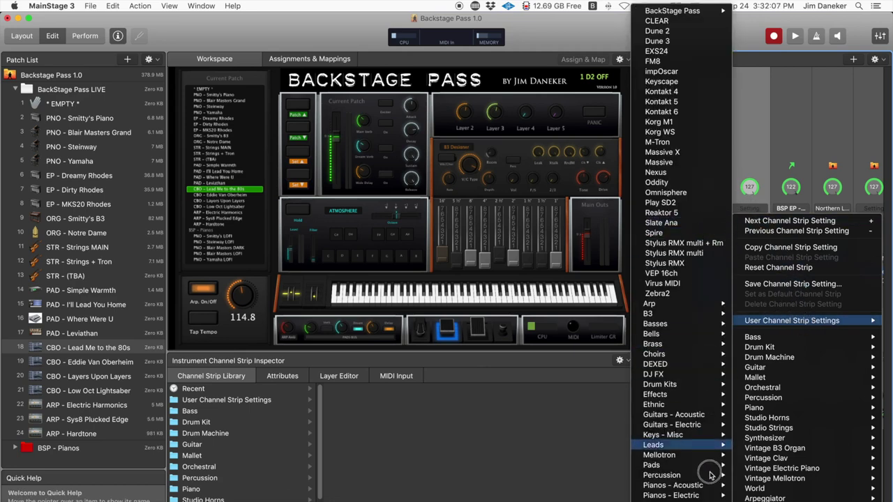
{"action": "mouse_move", "coordinate": [680, 348]}
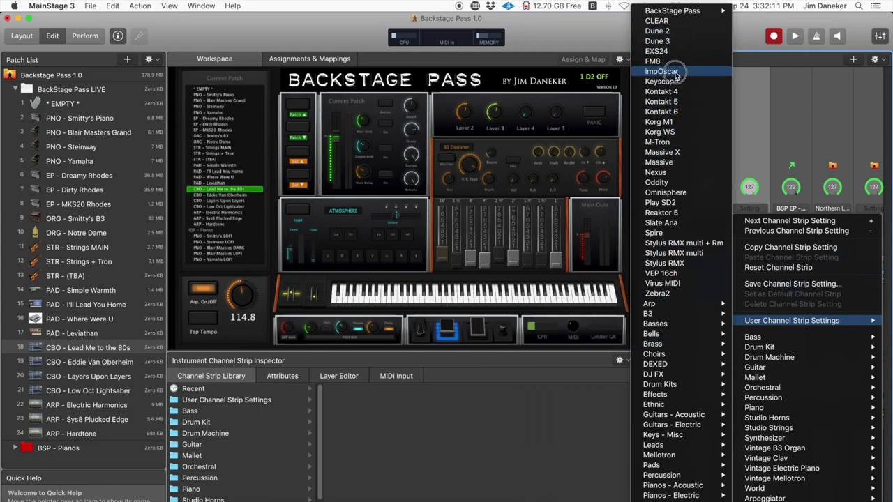
{"action": "mouse_move", "coordinate": [689, 18]}
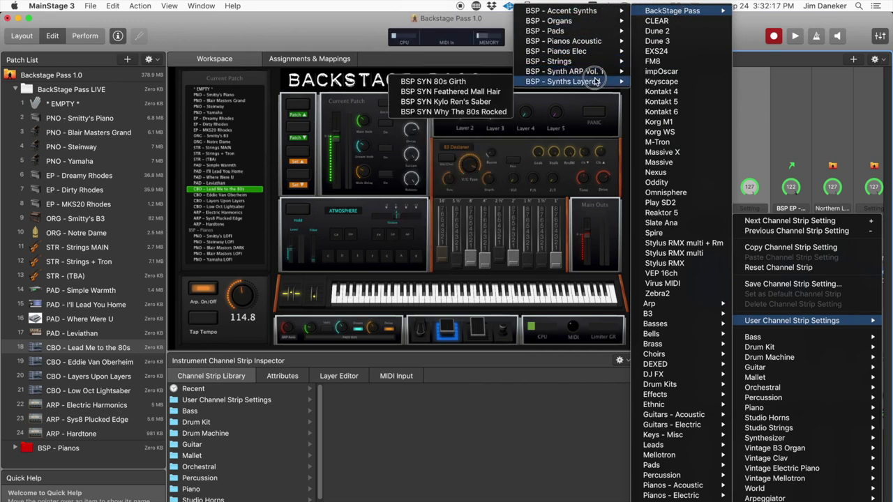
{"action": "mouse_move", "coordinate": [593, 12]}
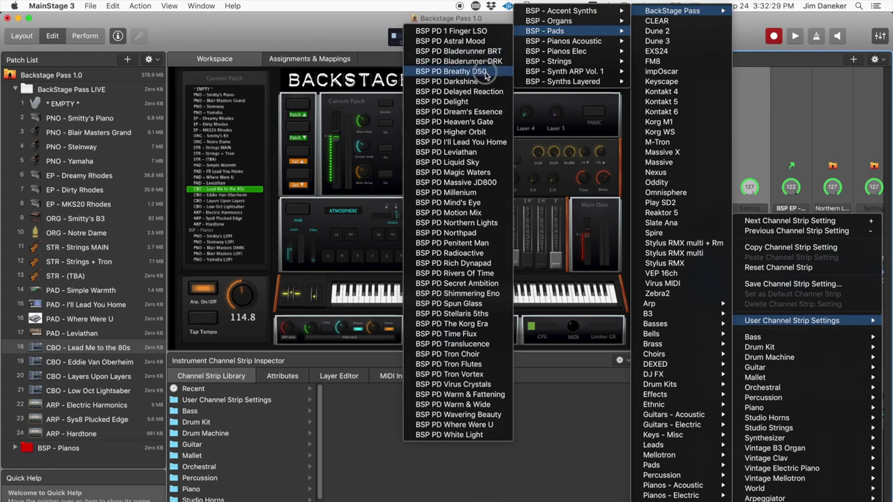
{"action": "left_click", "coordinate": [491, 405]}
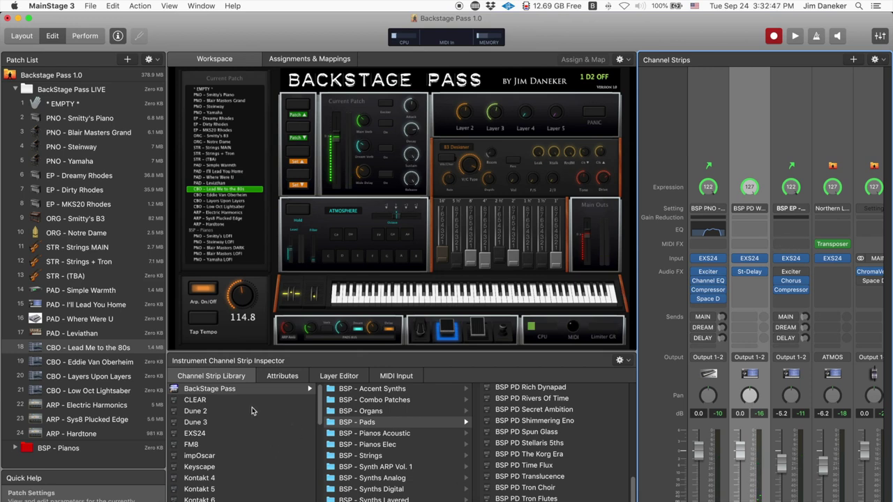
Review the Warm & Wide strip's attributes and keyboard layers, and set its MIDI input transpose to 12.
{"action": "left_click", "coordinate": [273, 378]}
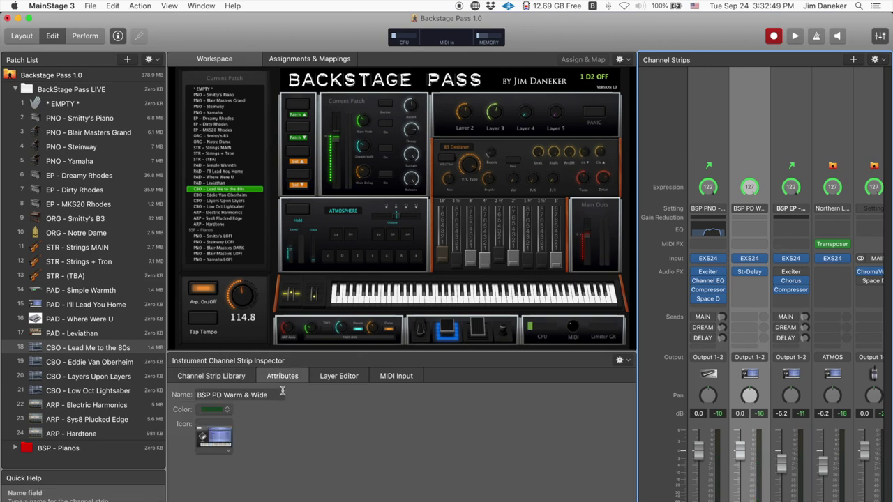
{"action": "left_click", "coordinate": [350, 378]}
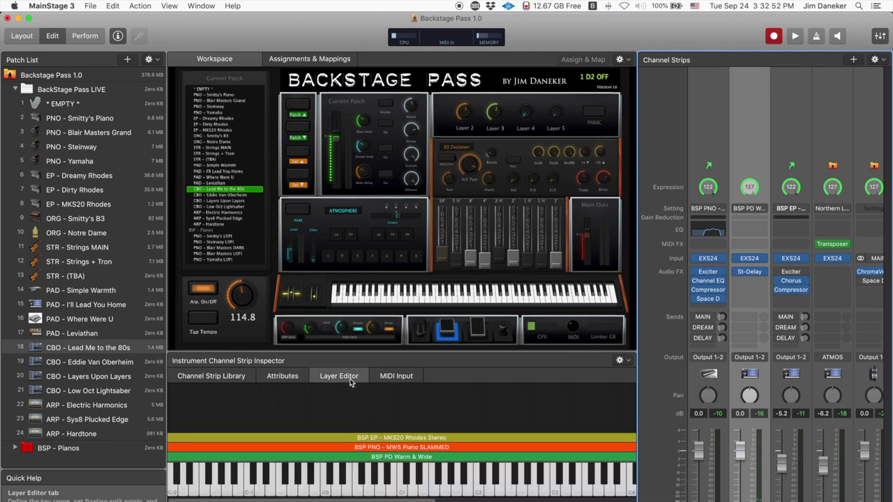
{"action": "left_click", "coordinate": [396, 378]}
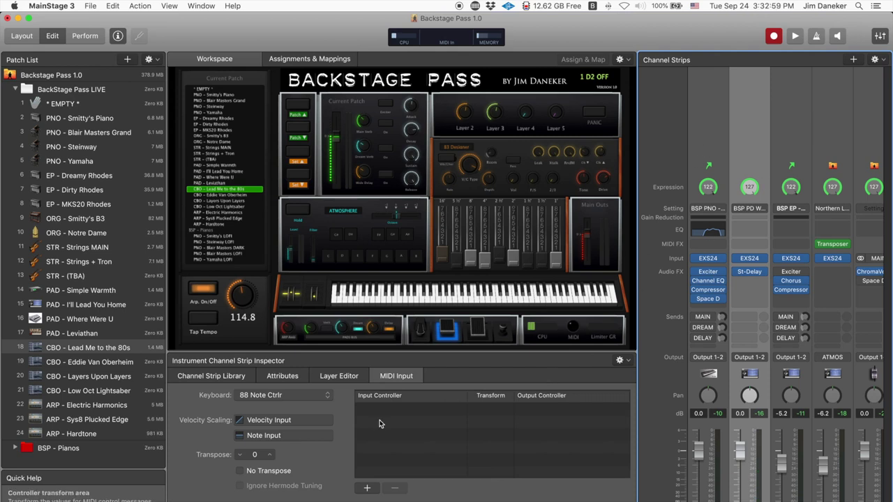
{"action": "double_click", "coordinate": [257, 454]}
{"action": "type", "text": "12"}
{"action": "key", "text": "Return"}
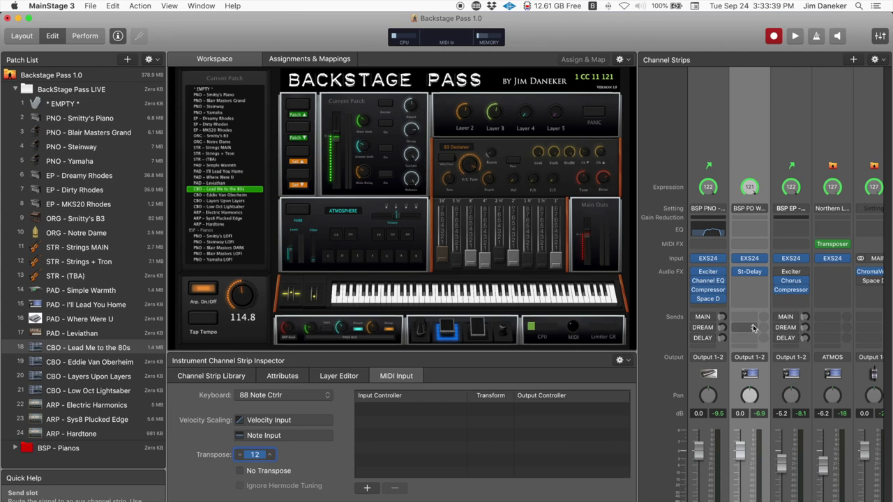
Add a send to Bus 3 (DELAY) in the Warm & Wide strip's third send slot and raise its send level.
{"action": "mouse_move", "coordinate": [708, 342]}
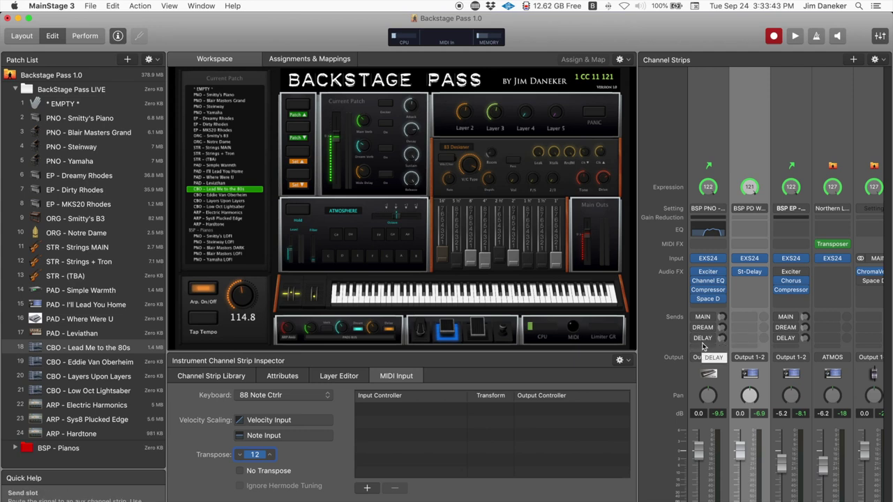
{"action": "left_click", "coordinate": [743, 339]}
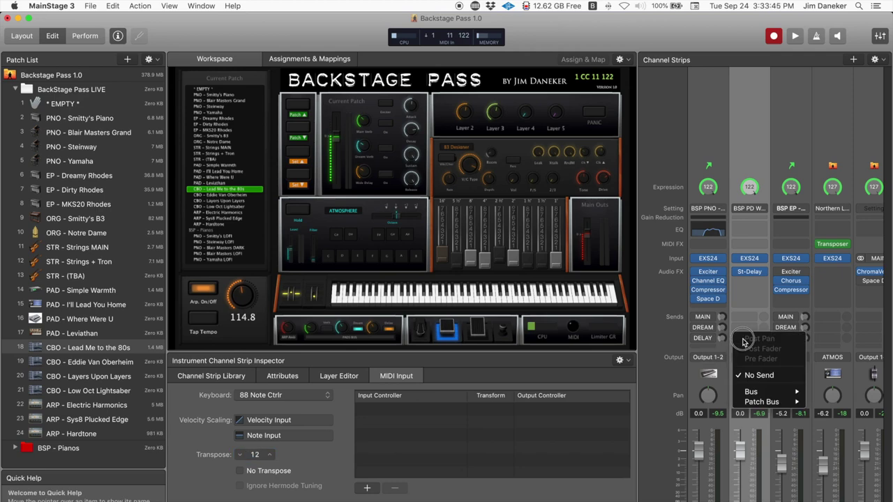
{"action": "mouse_move", "coordinate": [761, 392]}
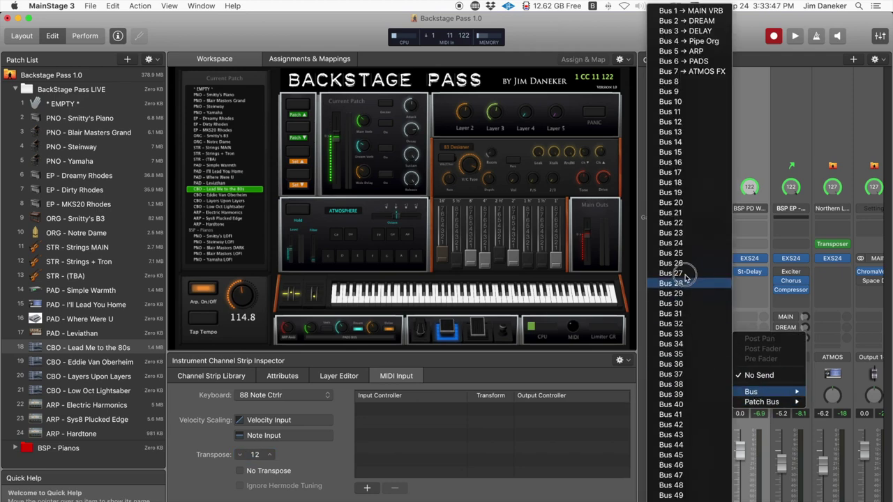
{"action": "left_click", "coordinate": [698, 30]}
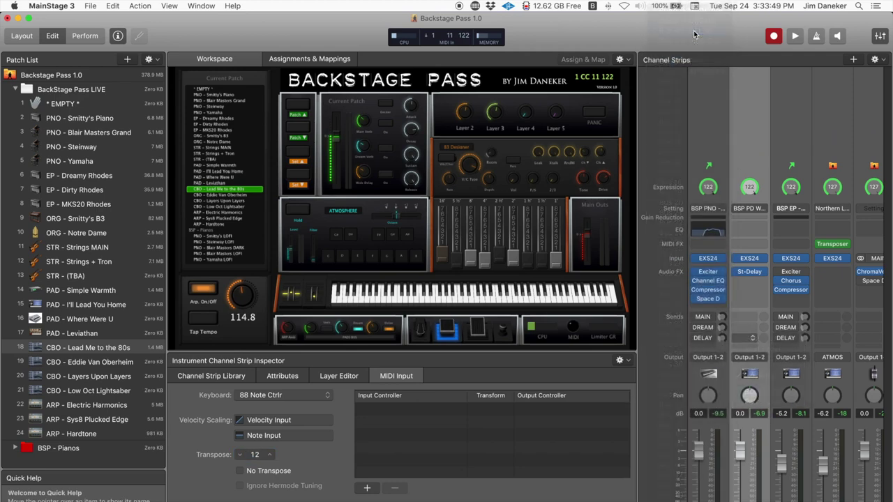
{"action": "left_click_drag", "start_coordinate": [763, 337], "coordinate": [761, 271]}
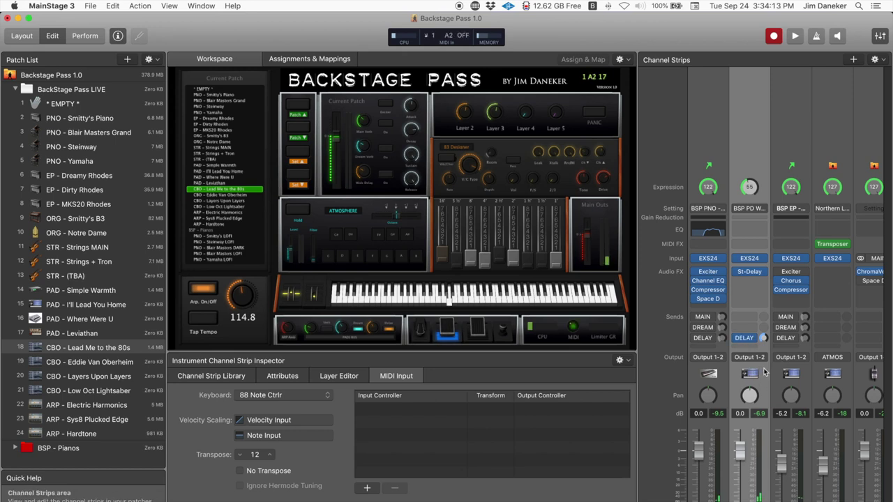
Add a send to Bus 1 (MAIN VRB) in the Warm & Wide strip's first send slot.
{"action": "left_click", "coordinate": [749, 319]}
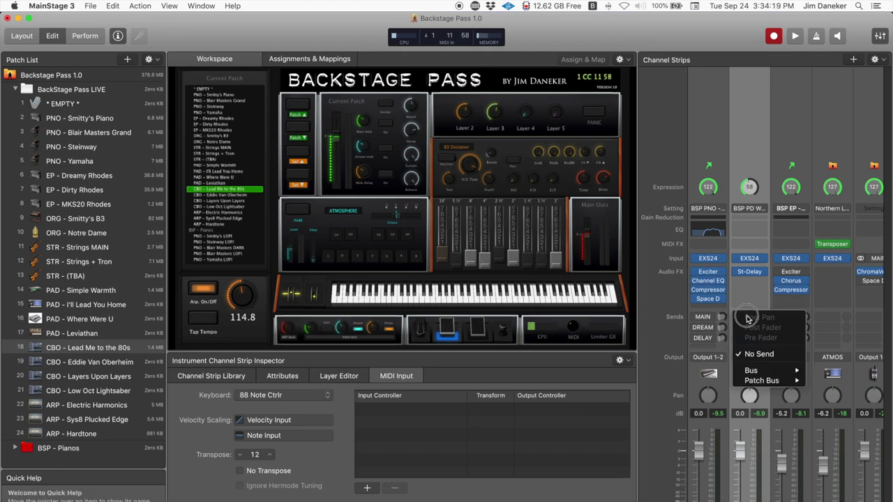
{"action": "mouse_move", "coordinate": [768, 372]}
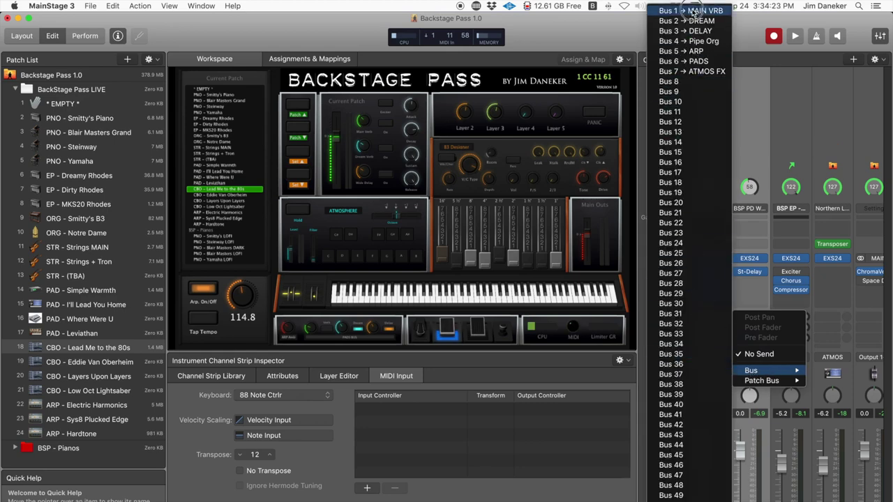
{"action": "left_click", "coordinate": [694, 10]}
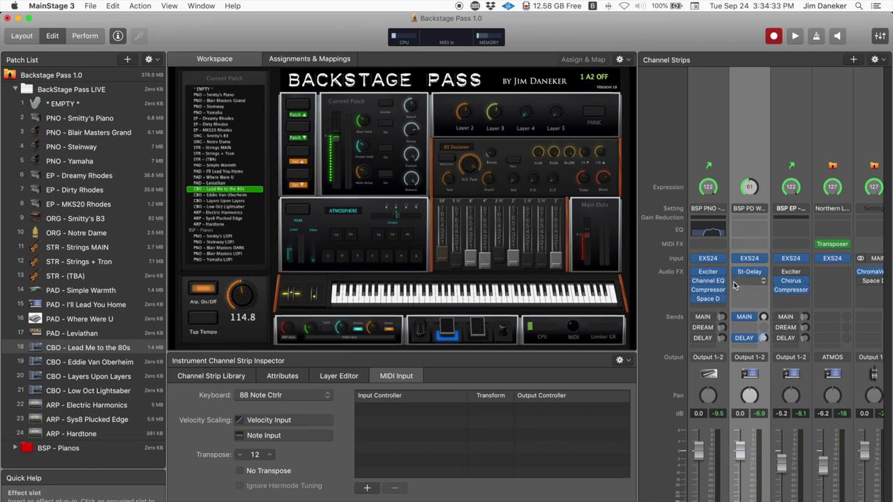
{"action": "mouse_move", "coordinate": [702, 293]}
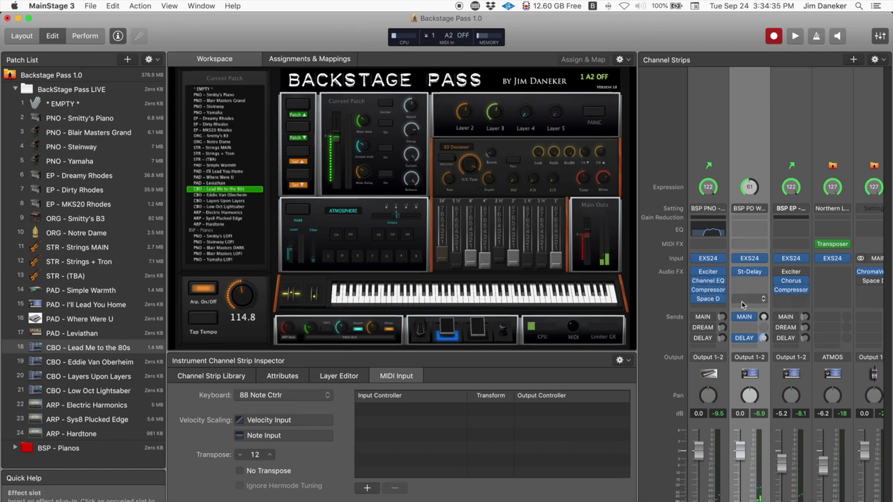
Look through the BackStage Pass categories of user channel strip settings available for the Warm & Wide strip.
{"action": "left_click", "coordinate": [749, 209]}
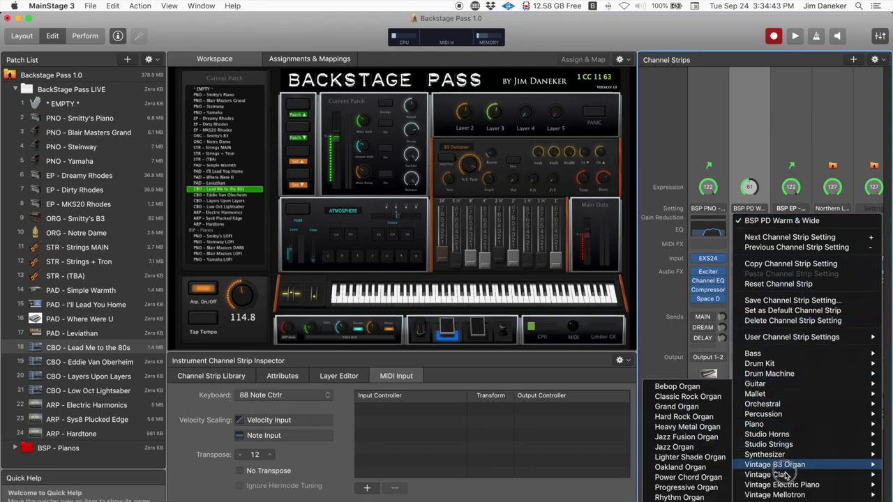
{"action": "mouse_move", "coordinate": [793, 396]}
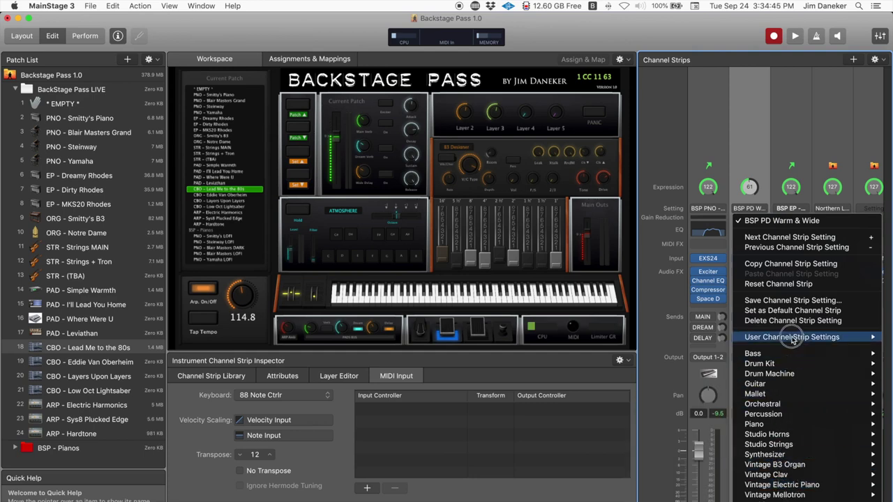
{"action": "mouse_move", "coordinate": [795, 364]}
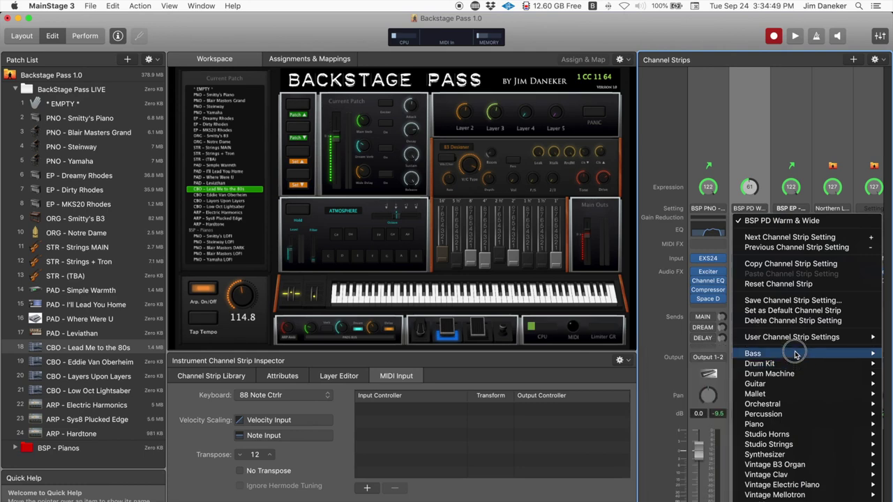
{"action": "mouse_move", "coordinate": [796, 342]}
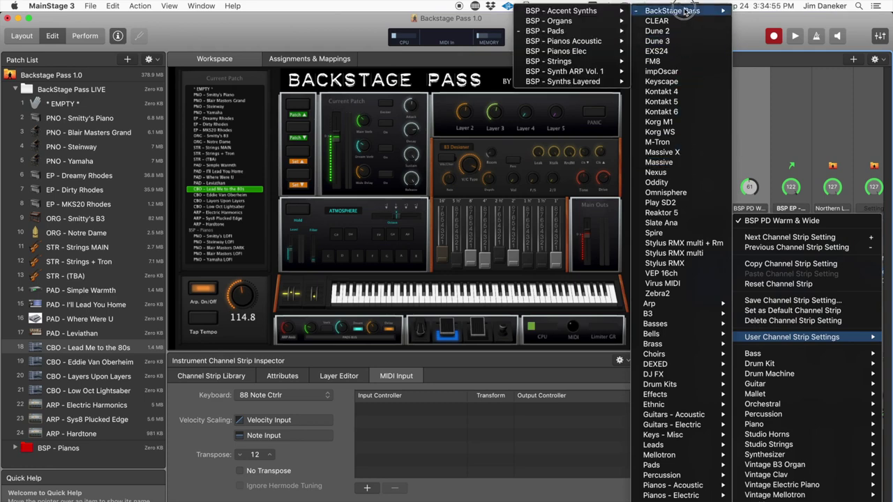
{"action": "mouse_move", "coordinate": [656, 15]}
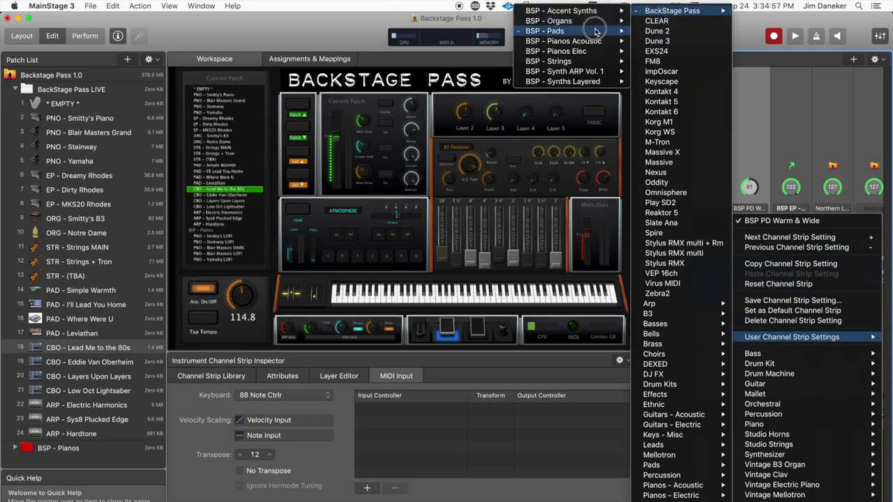
{"action": "mouse_move", "coordinate": [589, 56]}
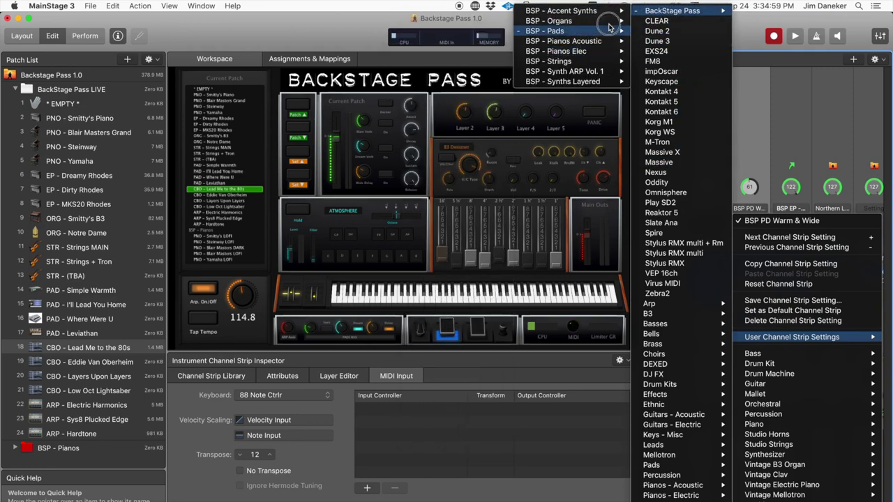
{"action": "left_click", "coordinate": [736, 93]}
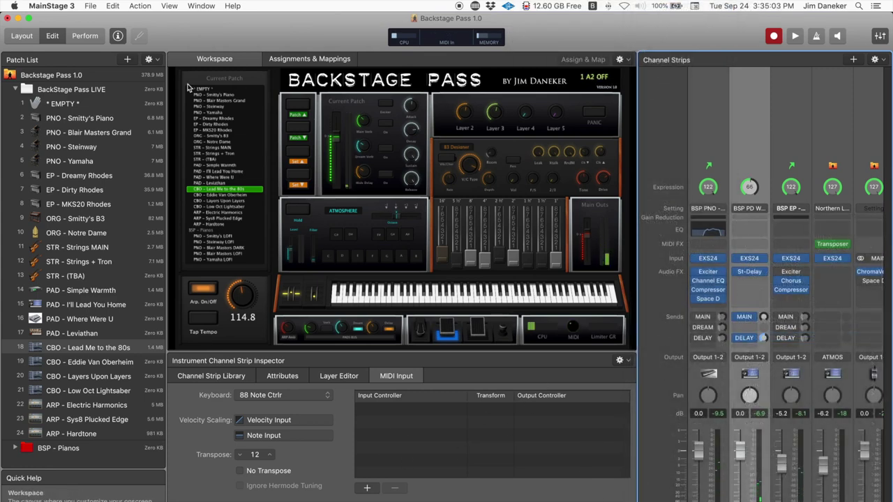
Audition the patches PNO - Blair Masters Grand, EP - Dreamy Rhodes, EP - Dirty Rhodes and PAD - Simple Warmth.
{"action": "left_click", "coordinate": [90, 133]}
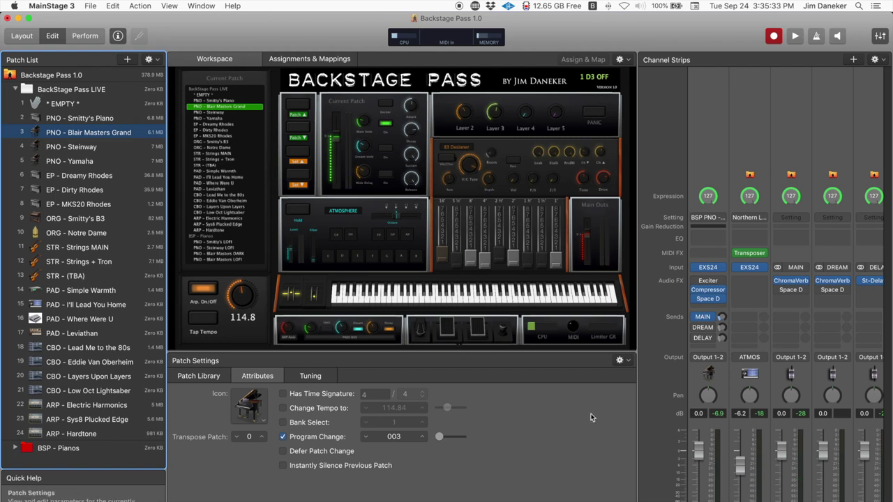
{"action": "left_click", "coordinate": [103, 180]}
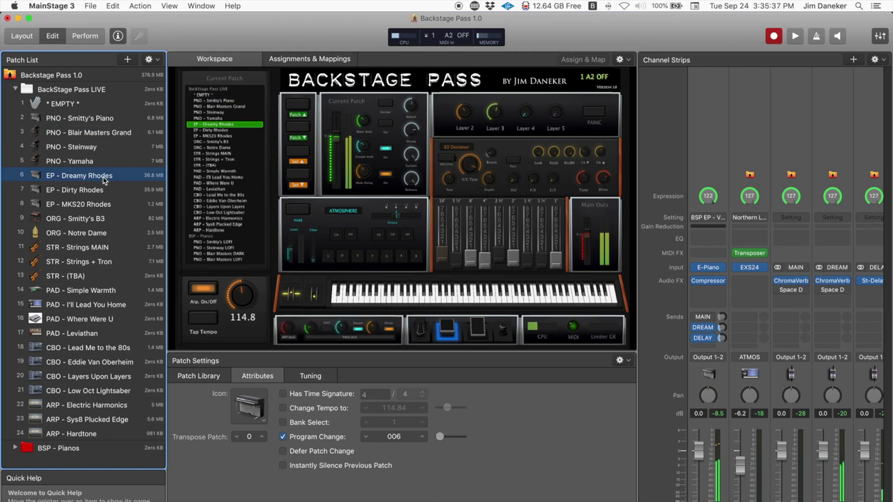
{"action": "left_click", "coordinate": [113, 193]}
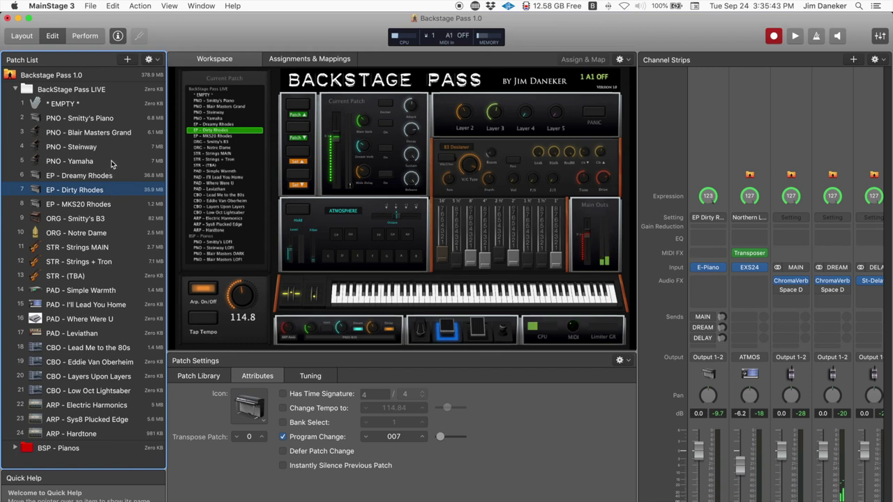
{"action": "left_click", "coordinate": [109, 134]}
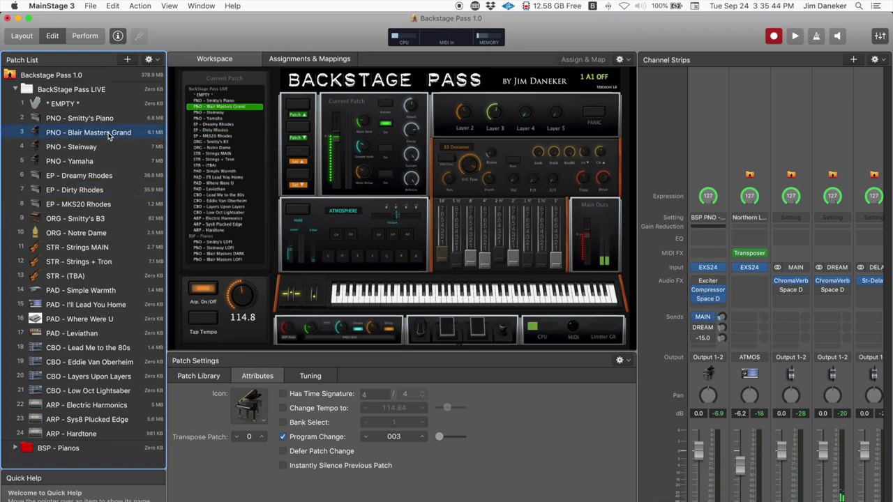
{"action": "left_click", "coordinate": [103, 194]}
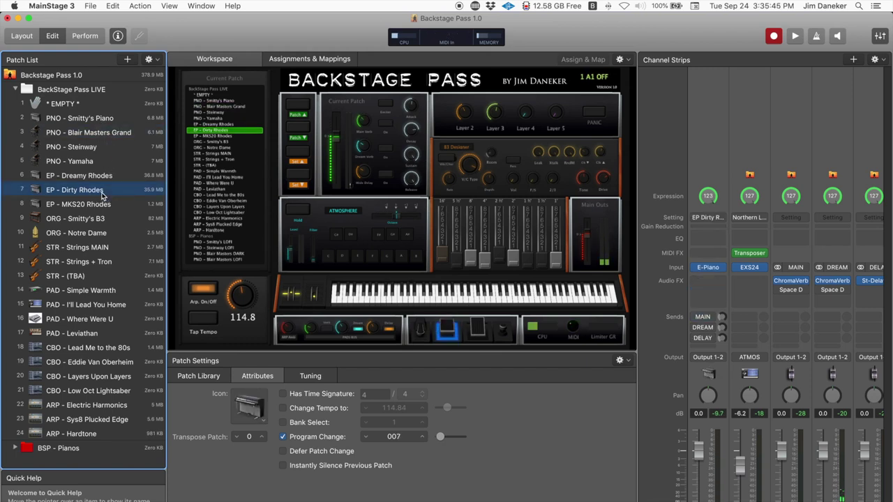
{"action": "left_click", "coordinate": [109, 291]}
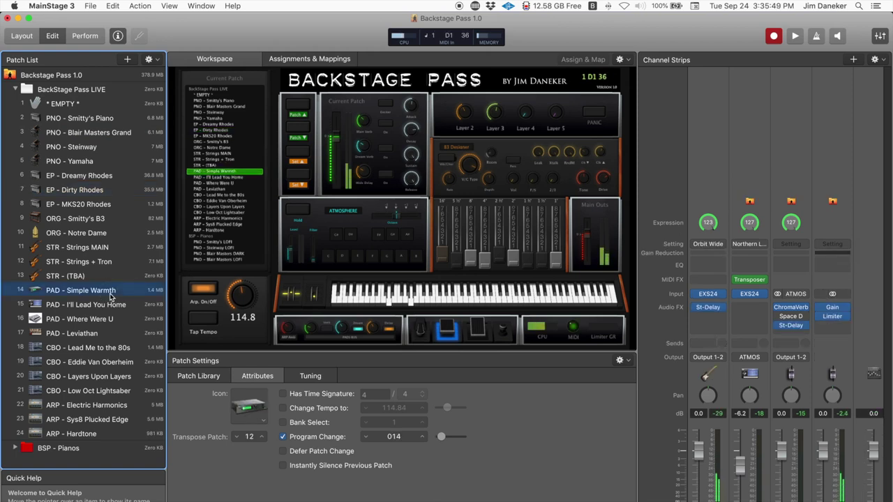
Create a new patch from the selected patches PNO - Smitty's Piano, EP - Dirty Rhodes and PAD - Simple Warmth.
{"action": "left_click", "coordinate": [103, 120]}
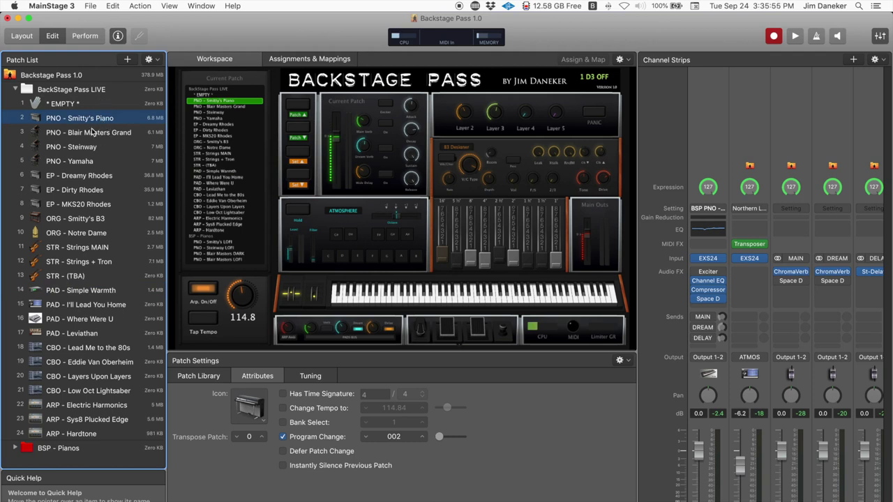
{"action": "left_click", "coordinate": [101, 191], "text": "super"}
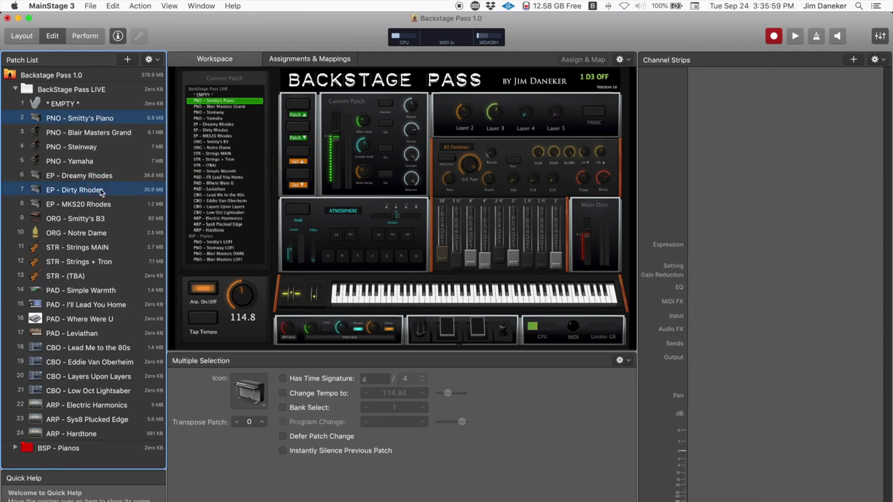
{"action": "left_click", "coordinate": [100, 292], "text": "super"}
{"action": "right_click", "coordinate": [99, 292]}
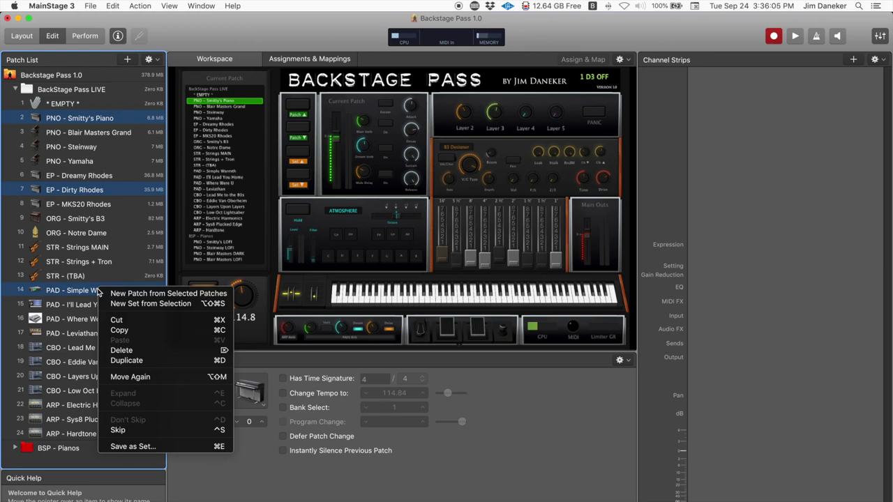
{"action": "left_click", "coordinate": [145, 294]}
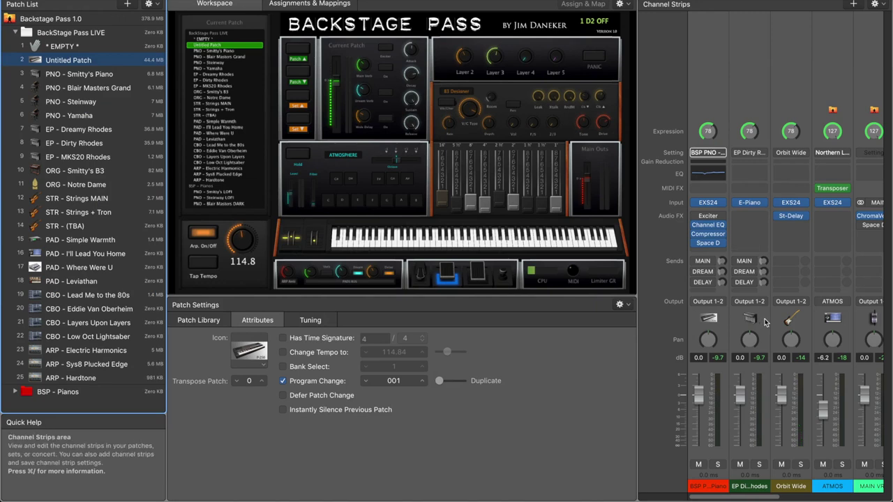
Solo the Dirty Rhodes, piano and Orbit Wide strips of the combined patch to check each layer, and release the solos.
{"action": "left_click", "coordinate": [760, 465]}
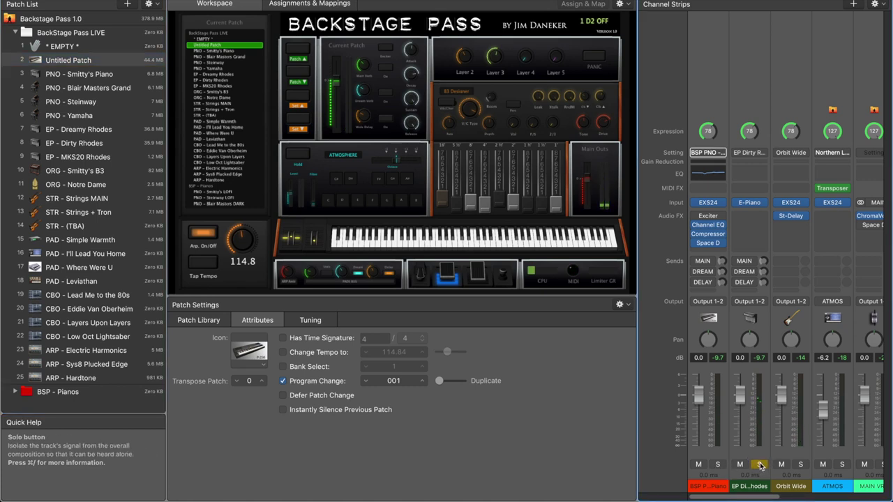
{"action": "left_click", "coordinate": [760, 464]}
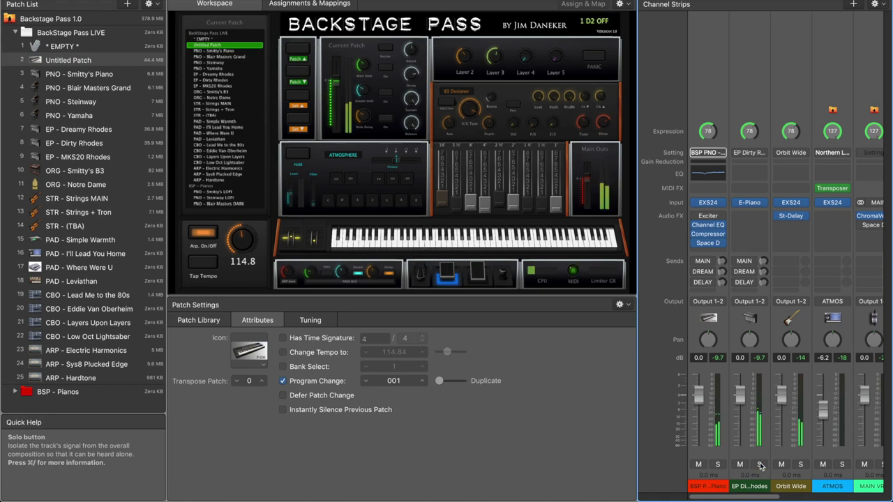
{"action": "left_click", "coordinate": [719, 465]}
{"action": "left_click", "coordinate": [760, 465]}
{"action": "left_click", "coordinate": [760, 464]}
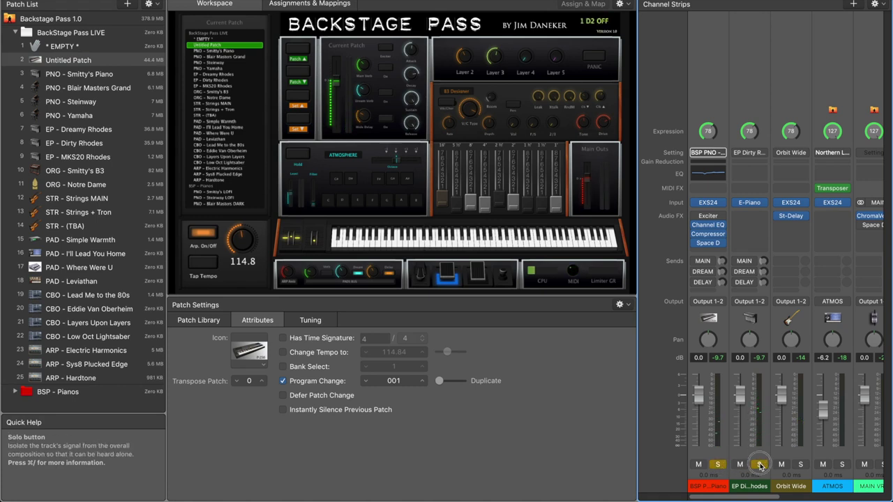
{"action": "left_click", "coordinate": [718, 464]}
{"action": "left_click", "coordinate": [803, 466]}
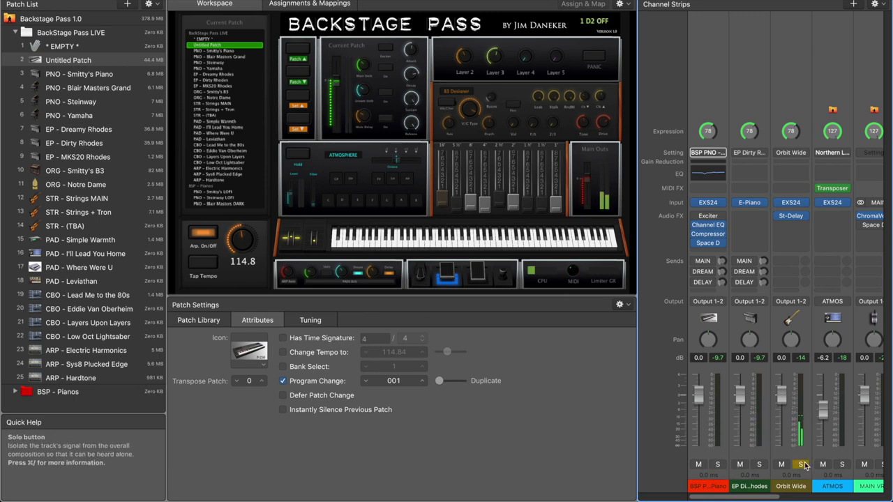
{"action": "left_click", "coordinate": [804, 465]}
Set the MIDI input transpose of the Orbit Wide strip to 12.
{"action": "left_click", "coordinate": [788, 85]}
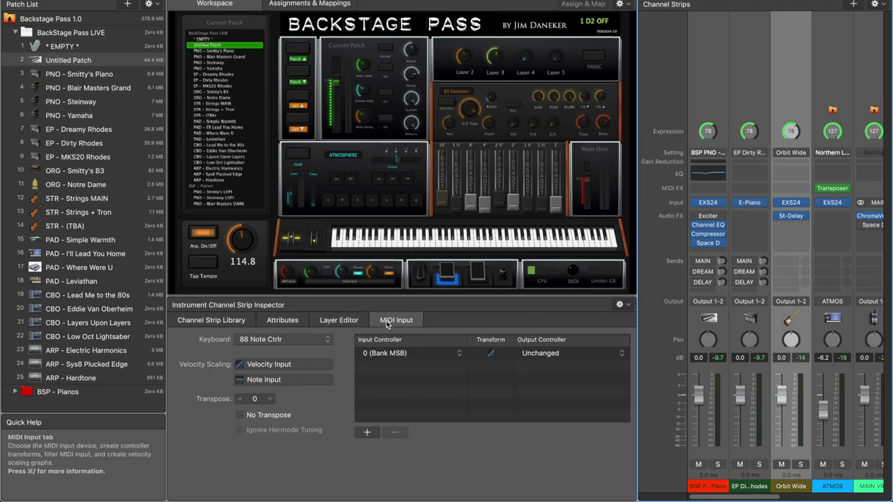
{"action": "double_click", "coordinate": [251, 398]}
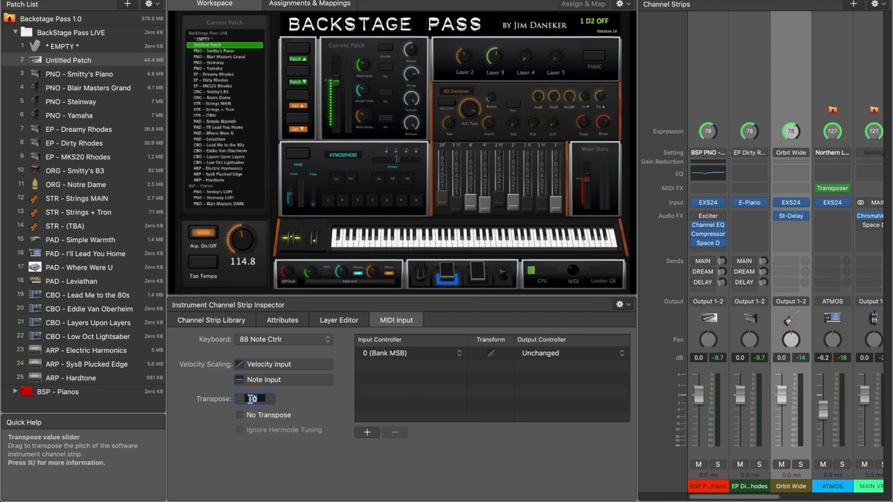
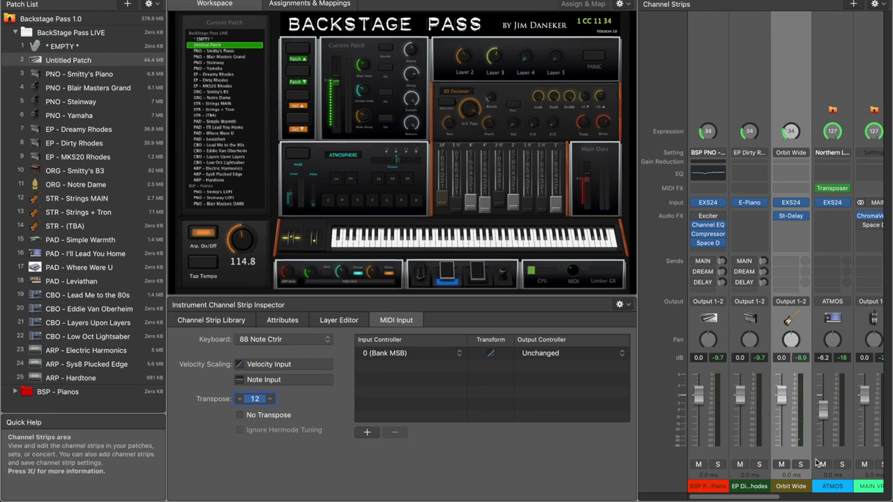
Remove the 11 (Expression) controller transform from the piano strip's MIDI input.
{"action": "left_click", "coordinate": [704, 98]}
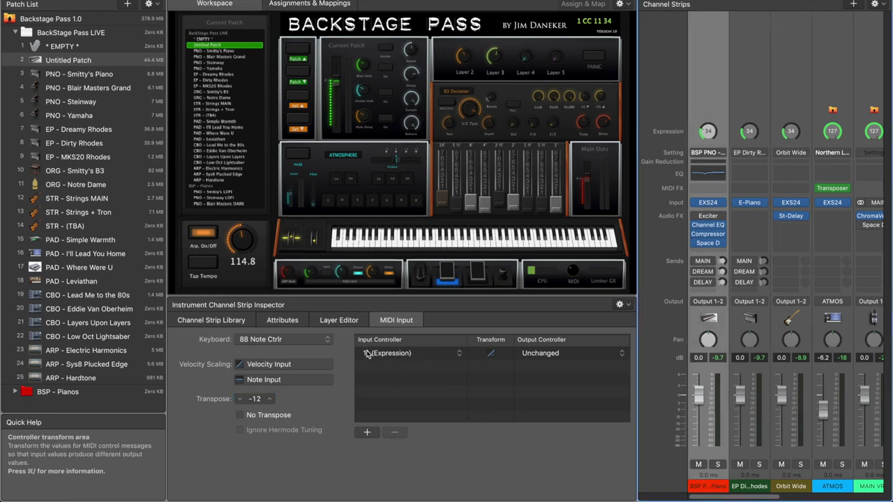
{"action": "left_click", "coordinate": [427, 354]}
{"action": "left_click", "coordinate": [563, 455]}
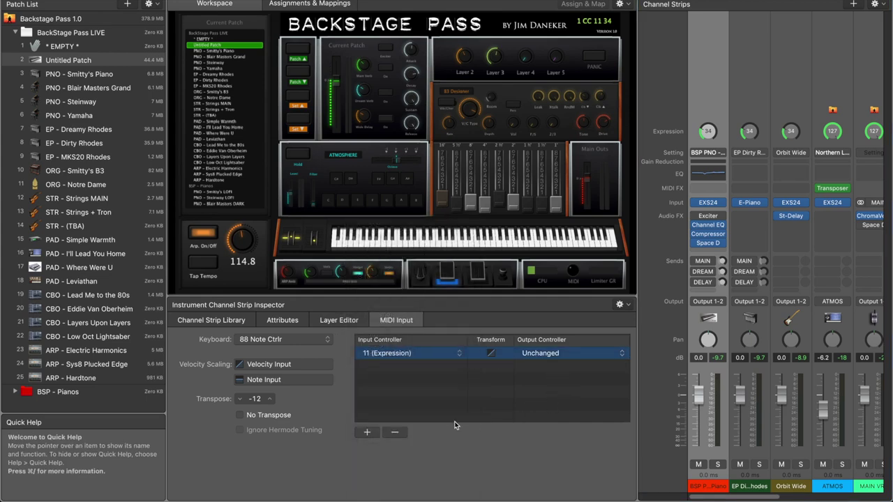
{"action": "left_click", "coordinate": [403, 357]}
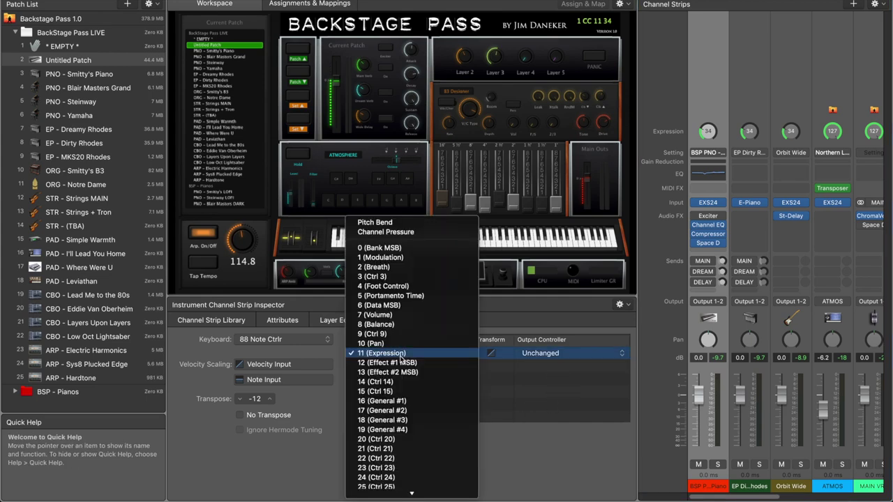
{"action": "left_click", "coordinate": [529, 381]}
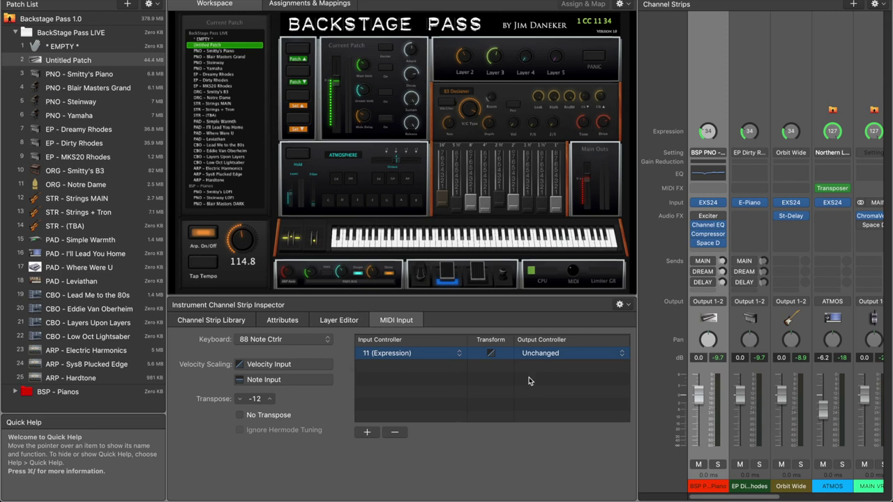
{"action": "left_click", "coordinate": [402, 434]}
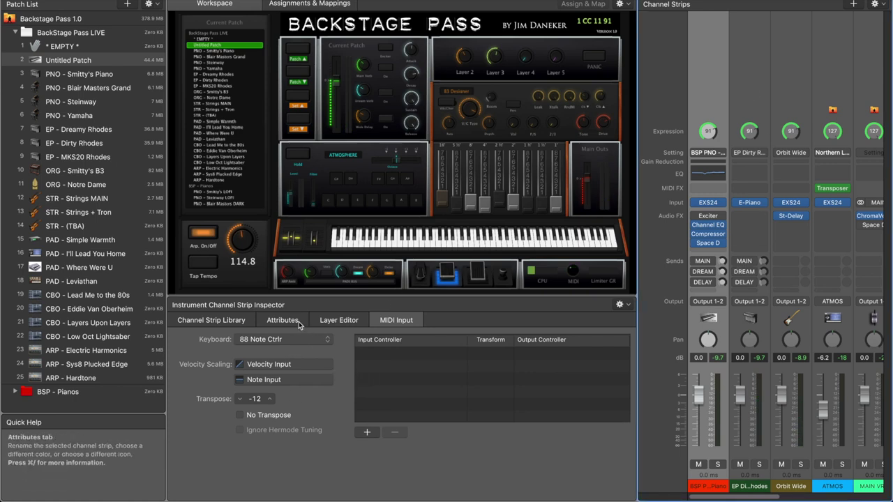
Review the piano strip's keyboard layers, attributes and channel strip library.
{"action": "left_click", "coordinate": [328, 322]}
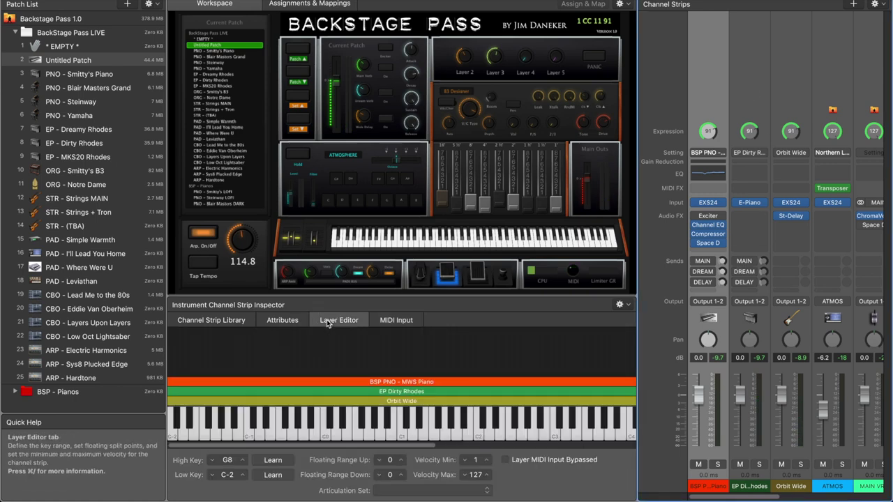
{"action": "left_click", "coordinate": [282, 321]}
{"action": "left_click", "coordinate": [231, 323]}
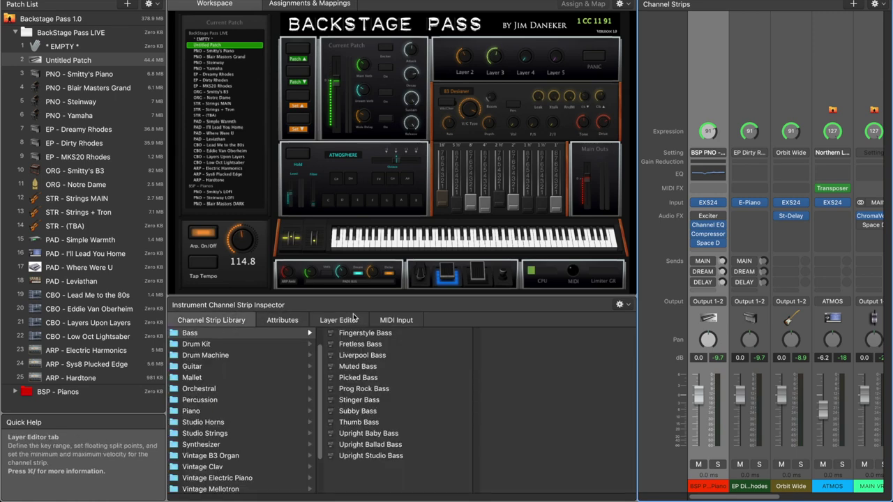
Add a controller transform to the piano strip's MIDI input that sends 11 (Expression) to Filter.
{"action": "left_click", "coordinate": [405, 321]}
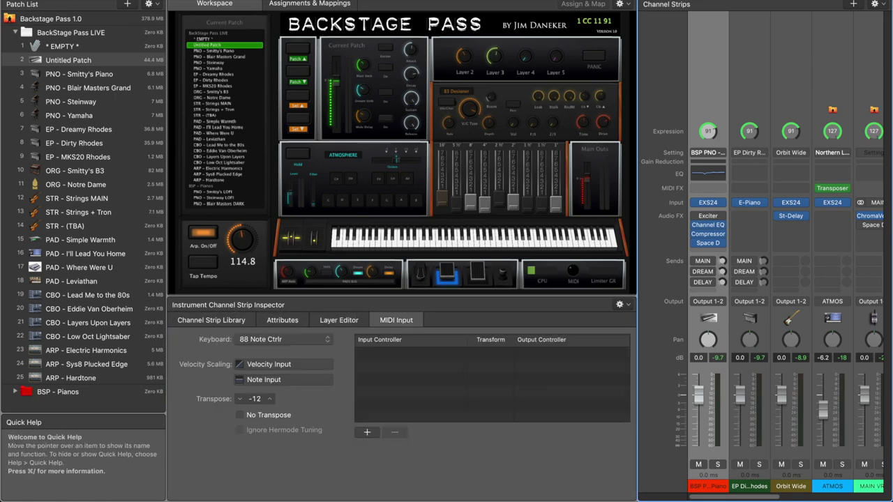
{"action": "left_click", "coordinate": [120, 7]}
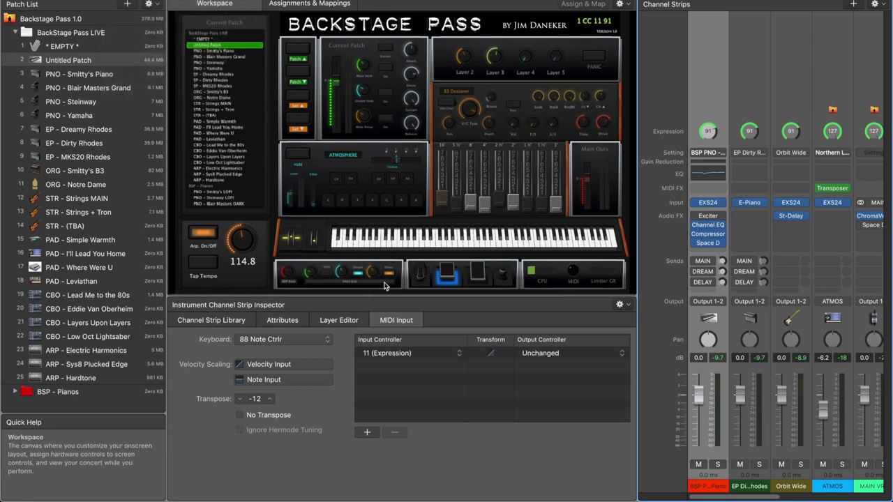
{"action": "left_click", "coordinate": [551, 353]}
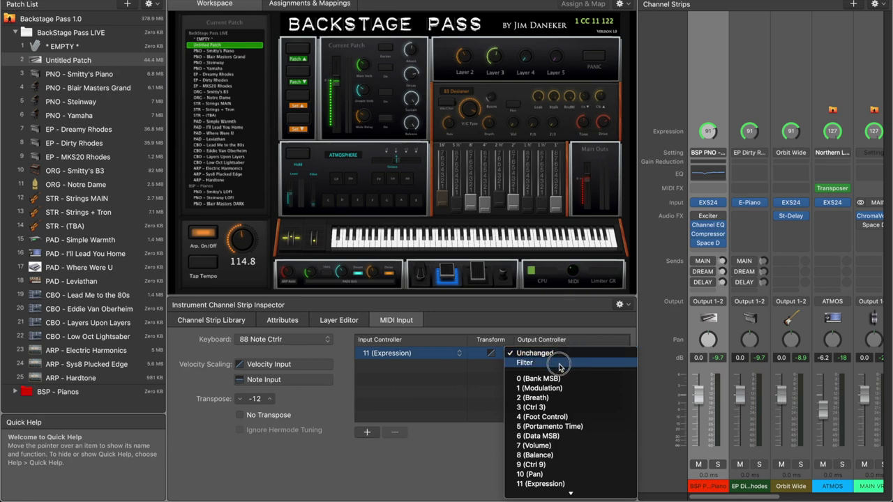
{"action": "left_click", "coordinate": [559, 364]}
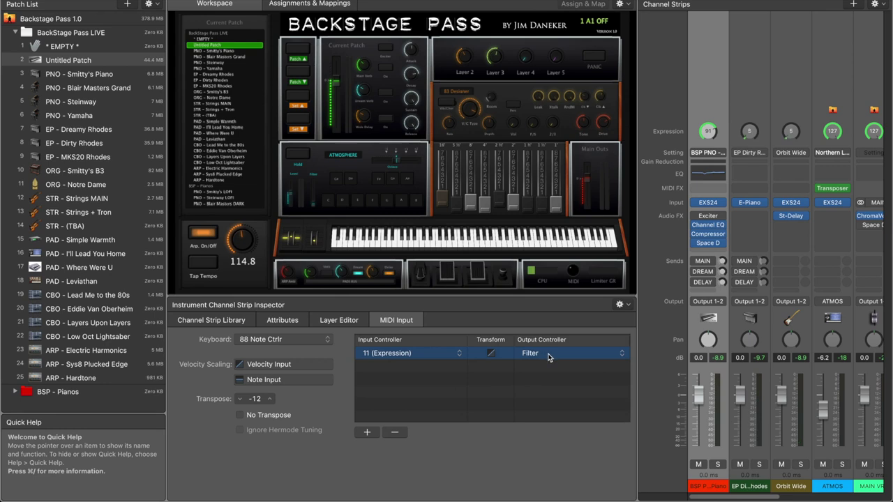
{"action": "left_click", "coordinate": [548, 356]}
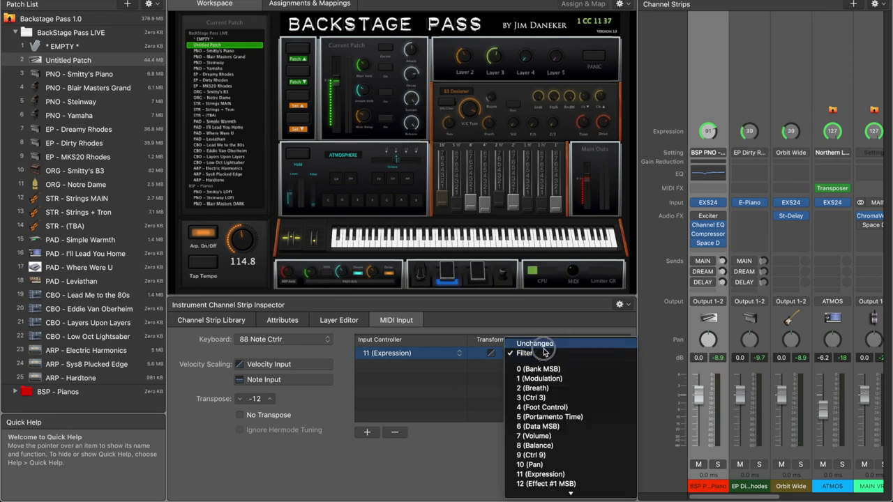
{"action": "left_click", "coordinate": [452, 401]}
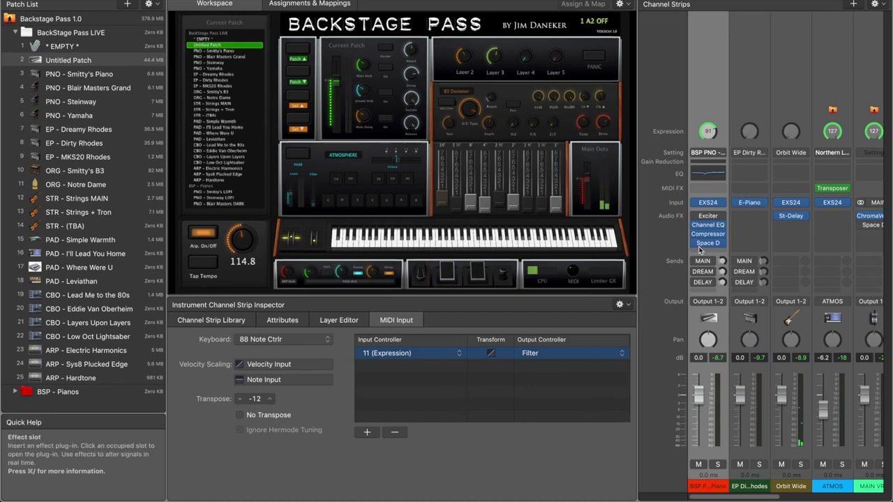
Set the Dirty Rhodes strip's MIDI input controller transform to send 11 (Expression) to Filter.
{"action": "left_click", "coordinate": [757, 83]}
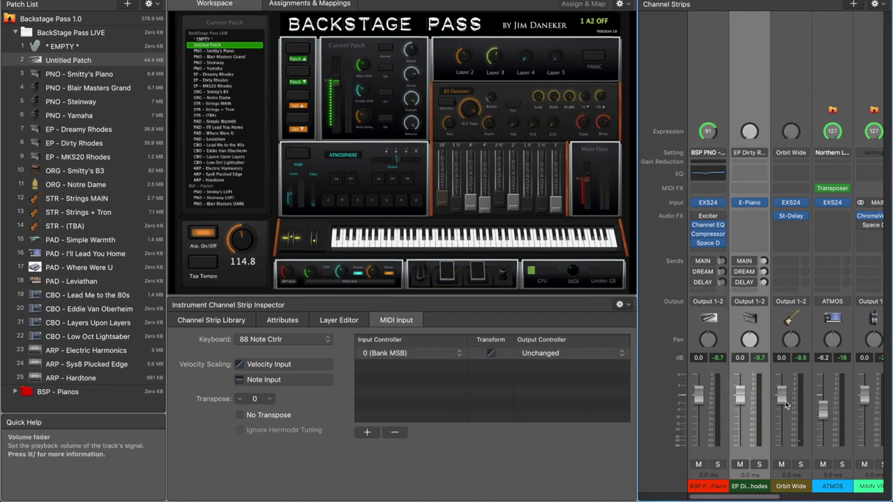
{"action": "left_click", "coordinate": [564, 355]}
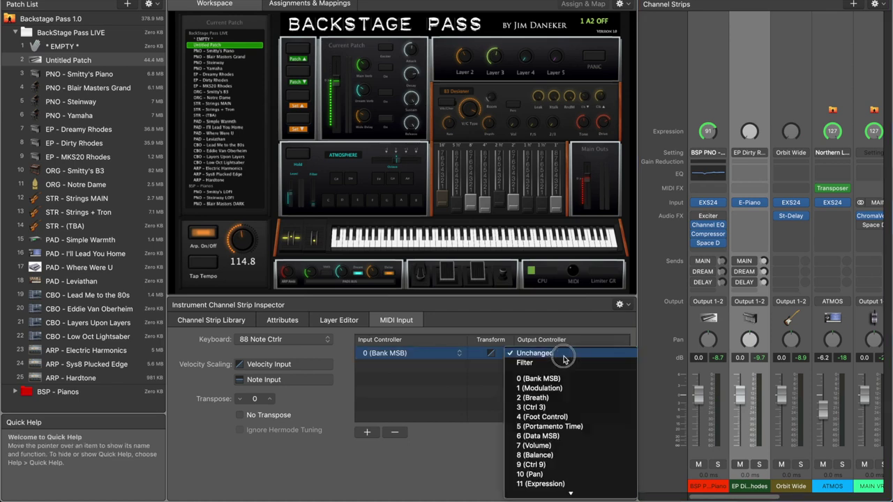
{"action": "left_click", "coordinate": [562, 364]}
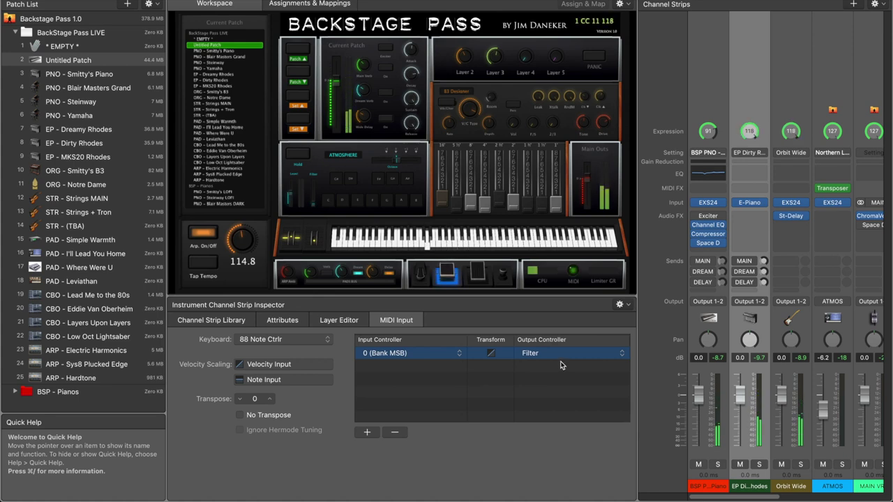
{"action": "left_click", "coordinate": [428, 358]}
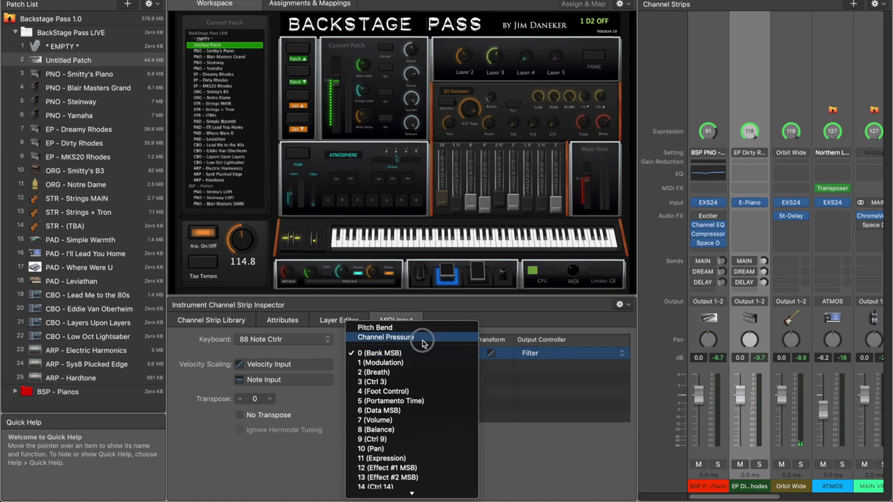
{"action": "left_click", "coordinate": [434, 457]}
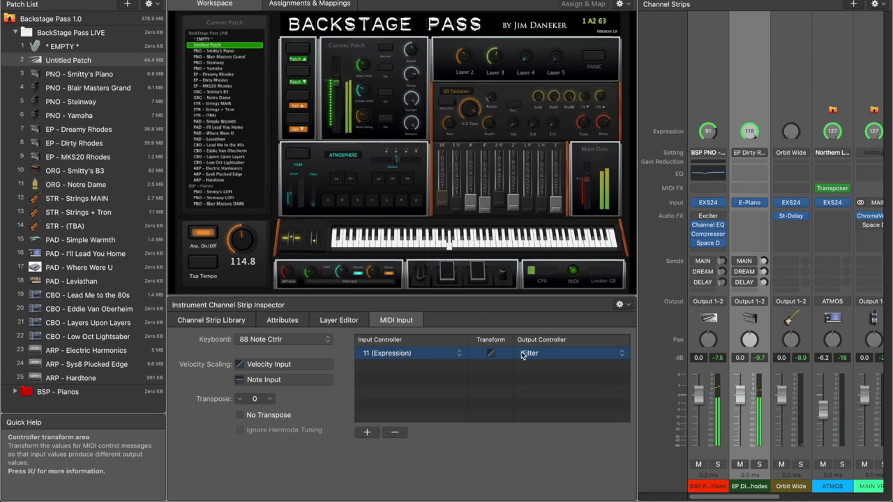
Pan the piano strip to -34 and the Dirty Rhodes strip to +37.
{"action": "left_click_drag", "start_coordinate": [708, 340], "coordinate": [708, 366]}
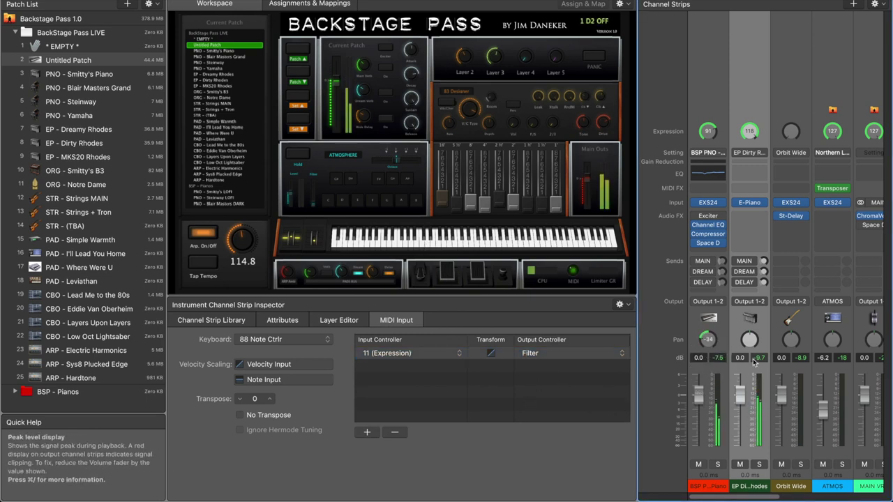
{"action": "left_click_drag", "start_coordinate": [749, 339], "coordinate": [750, 307]}
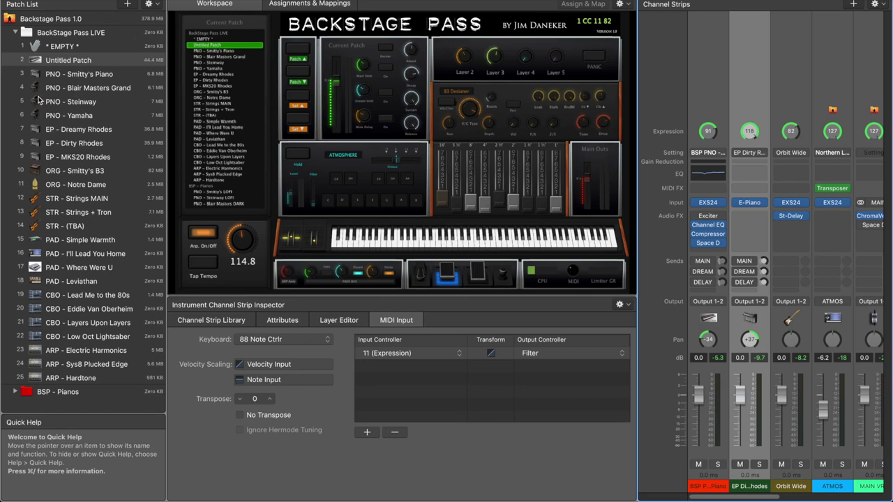
{"action": "left_click", "coordinate": [87, 116]}
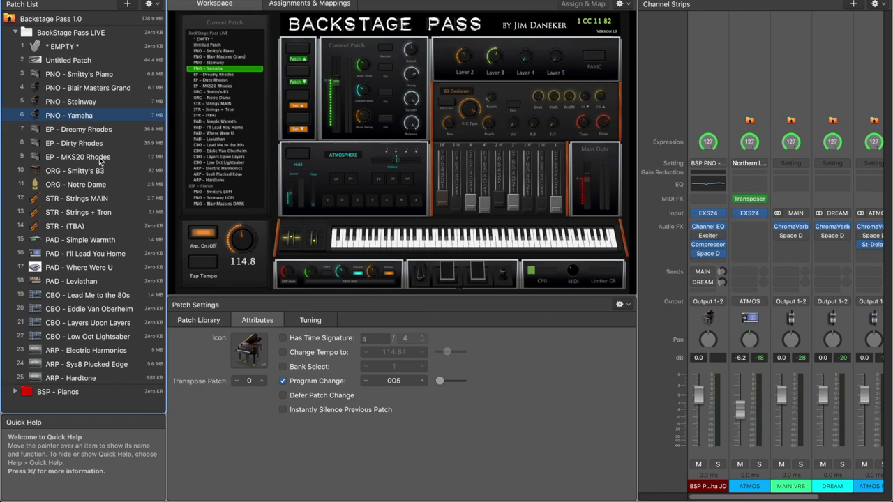
{"action": "left_click", "coordinate": [99, 157], "text": "super"}
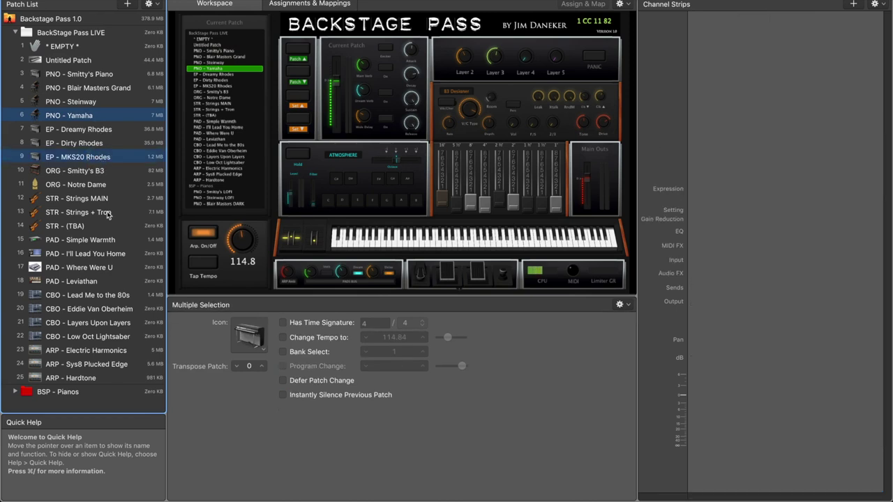
{"action": "left_click", "coordinate": [104, 241], "text": "super"}
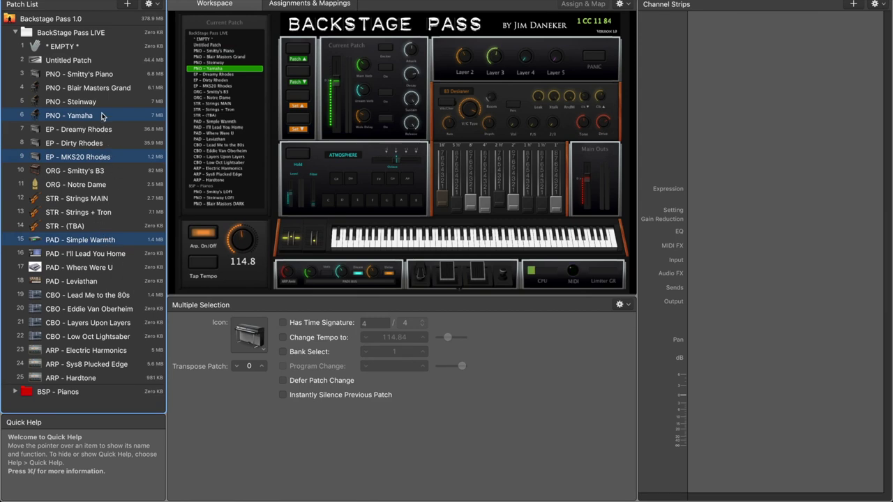
{"action": "right_click", "coordinate": [101, 116]}
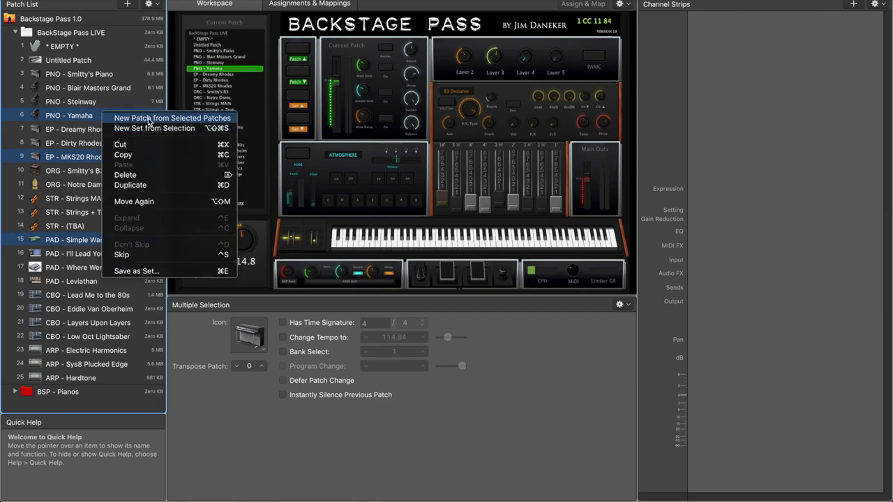
{"action": "left_click", "coordinate": [148, 119]}
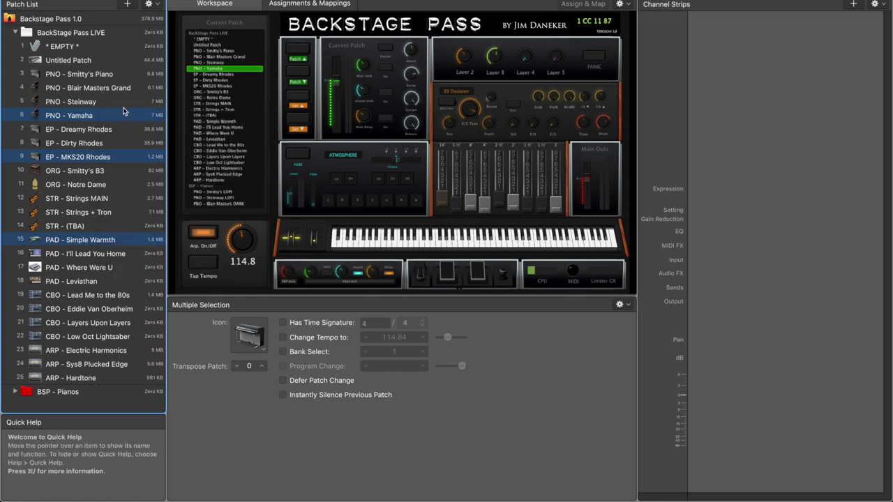
Step through Untitled Patch and the four PNO patches below it, comparing their attributes and channel strips.
{"action": "left_click", "coordinate": [91, 61]}
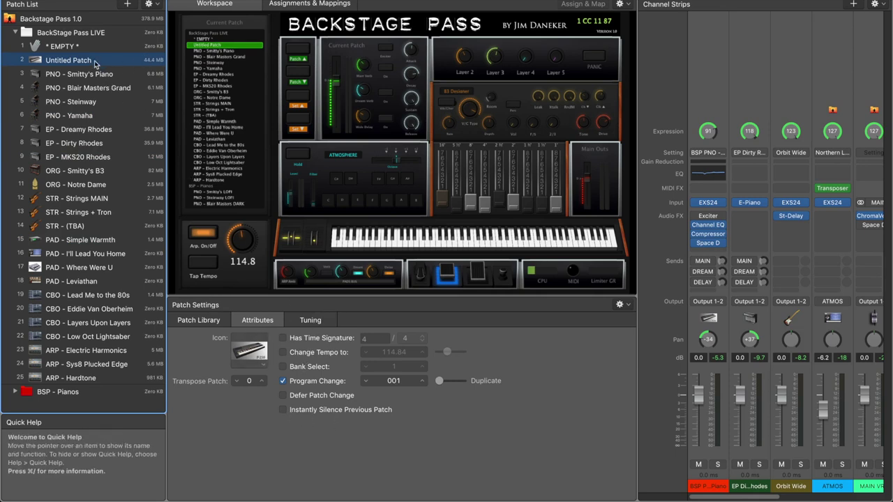
{"action": "left_click", "coordinate": [83, 74]}
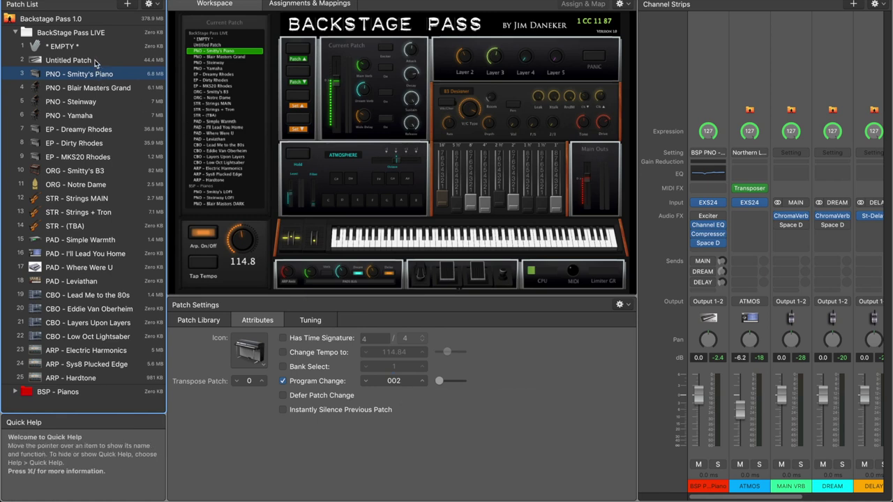
{"action": "left_click", "coordinate": [95, 91]}
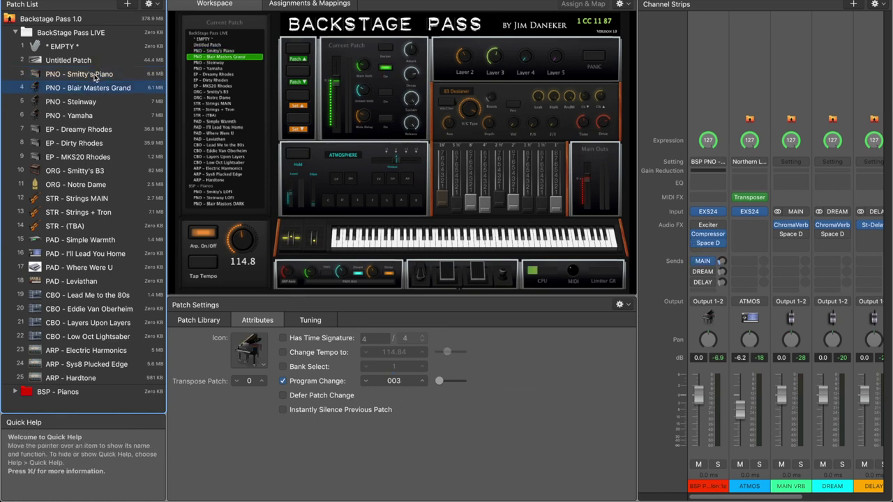
{"action": "left_click", "coordinate": [95, 75]}
{"action": "left_click", "coordinate": [99, 88]}
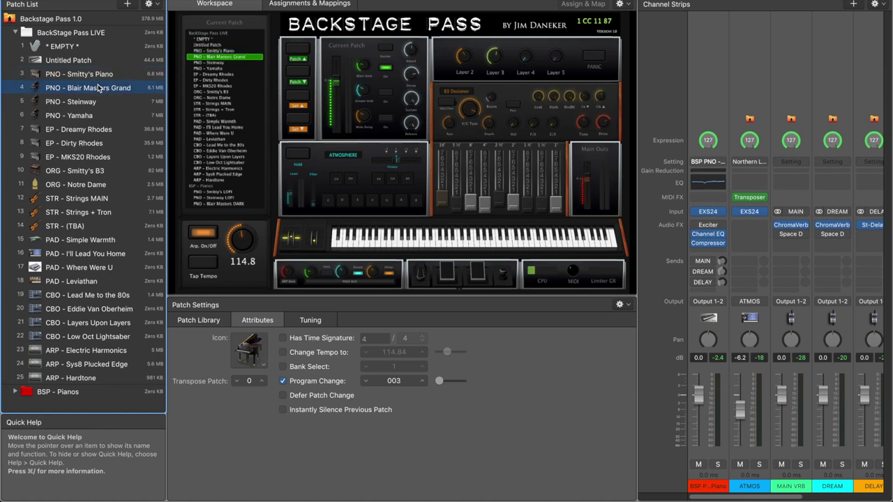
{"action": "left_click", "coordinate": [96, 74]}
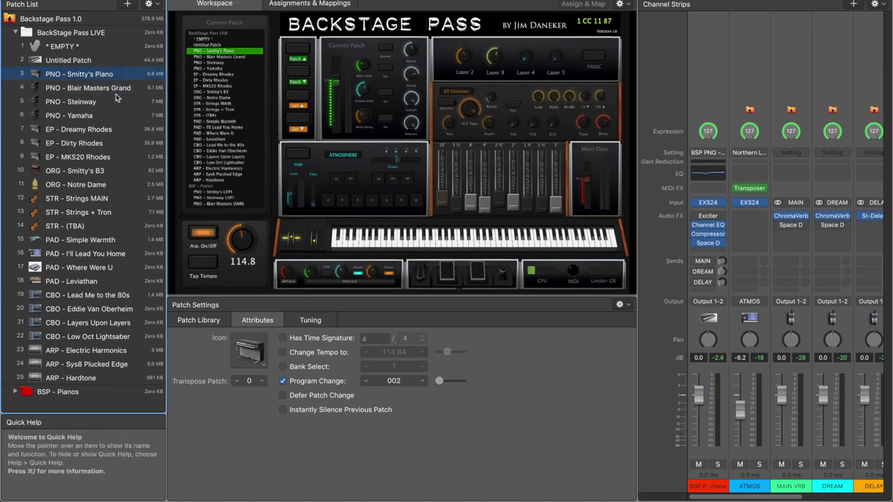
{"action": "left_click", "coordinate": [117, 89]}
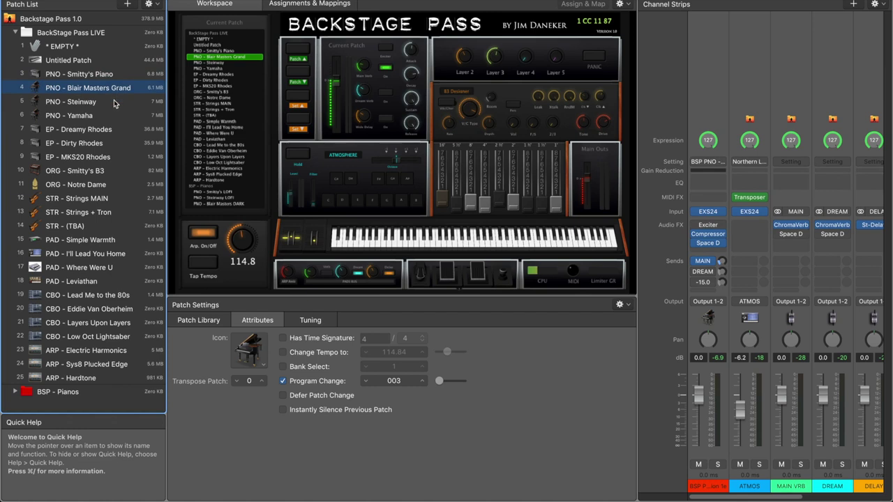
{"action": "left_click", "coordinate": [113, 101]}
{"action": "left_click", "coordinate": [113, 119]}
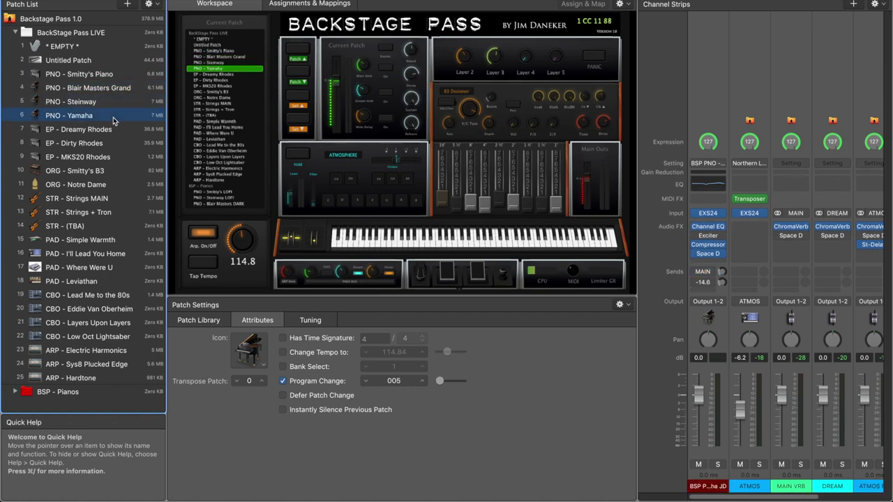
{"action": "left_click", "coordinate": [98, 61]}
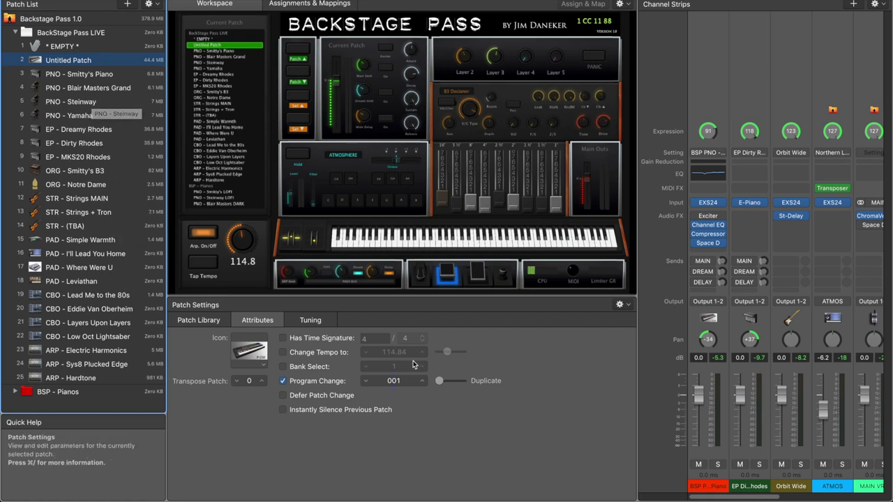
Move Untitled Patch down the patch list to between STR - Strings + Tron and STR - (TBA).
{"action": "left_click", "coordinate": [115, 88]}
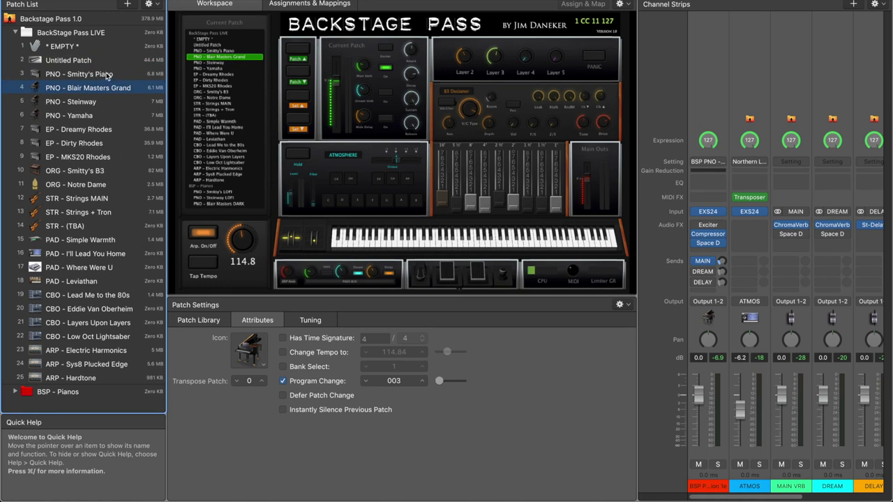
{"action": "left_click", "coordinate": [70, 61]}
{"action": "left_click_drag", "start_coordinate": [40, 63], "coordinate": [49, 216]}
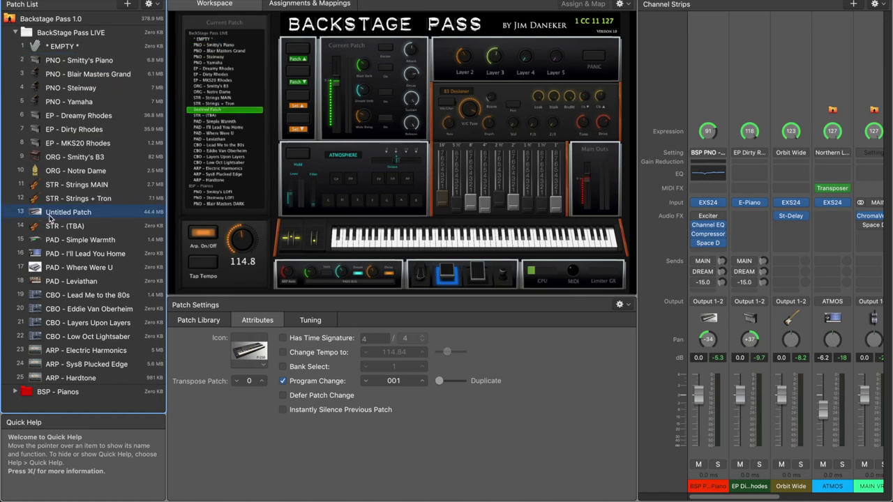
Step through the * EMPTY * patch and the first two piano patches to check the start of the reordered list.
{"action": "left_click", "coordinate": [86, 57]}
{"action": "left_click", "coordinate": [83, 49]}
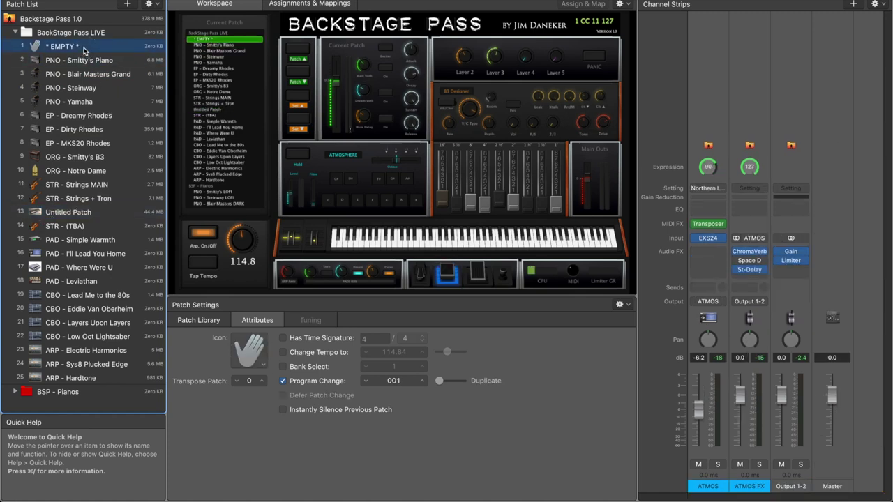
{"action": "left_click", "coordinate": [90, 62]}
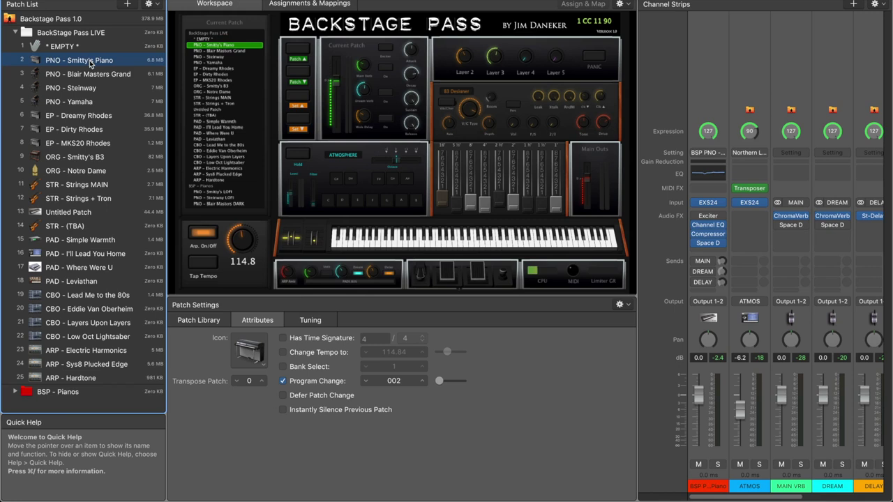
{"action": "left_click", "coordinate": [97, 74]}
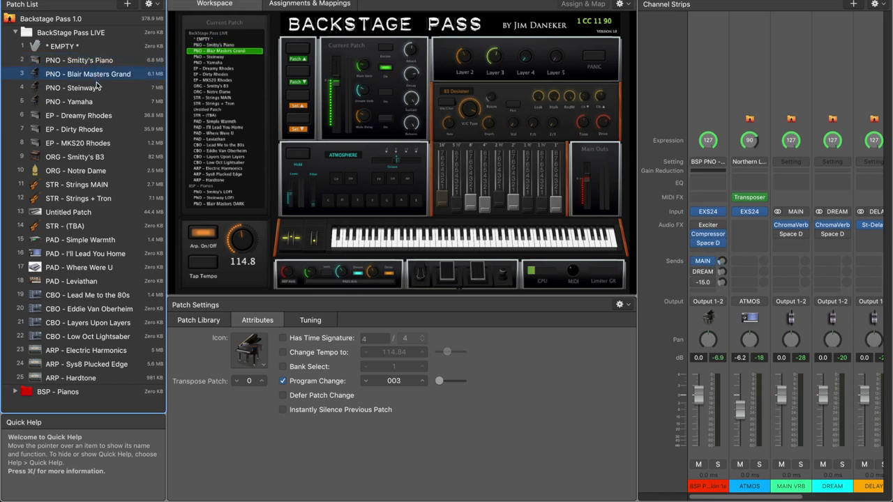
{"action": "left_click", "coordinate": [90, 47]}
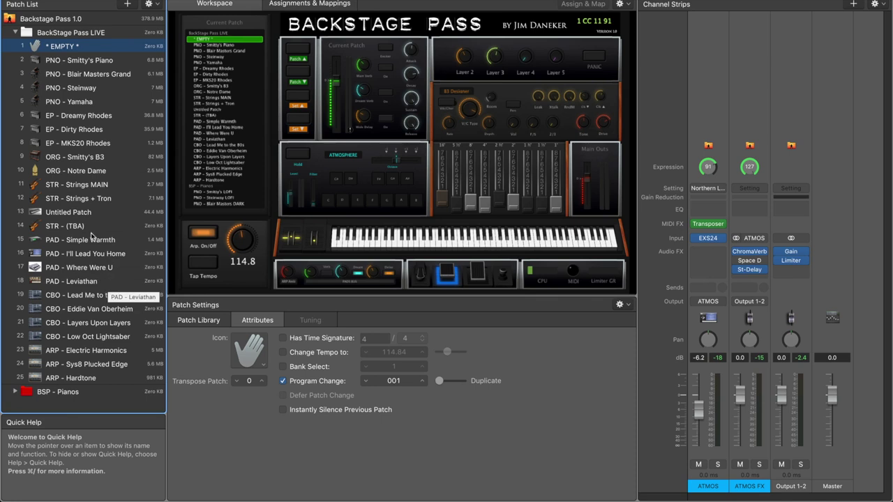
Show the keyboard layers of Untitled Patch with its piano strip selected.
{"action": "left_click", "coordinate": [77, 211]}
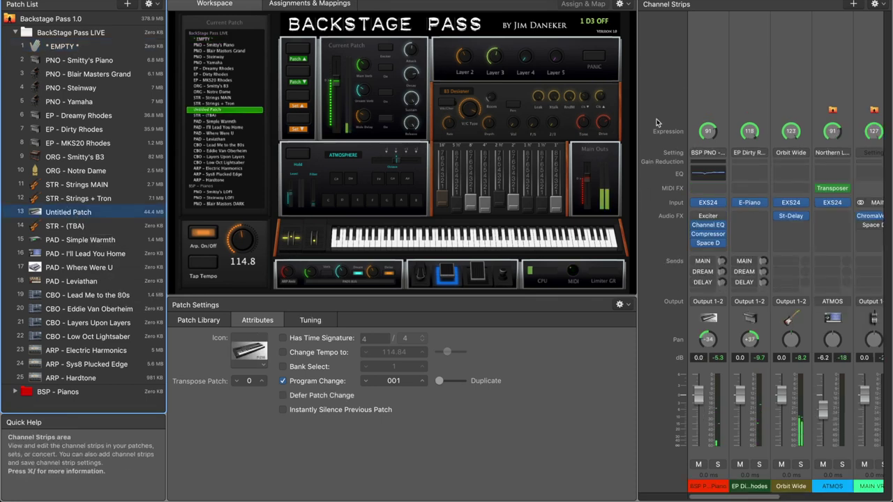
{"action": "left_click", "coordinate": [709, 96]}
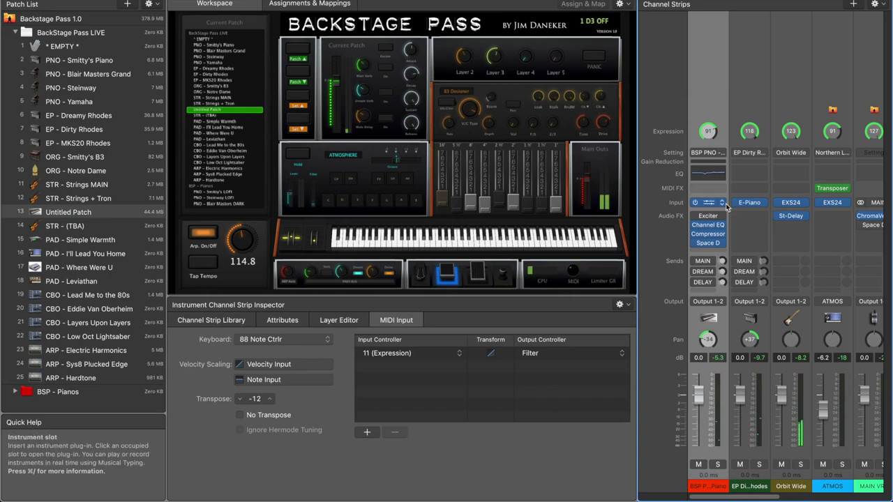
{"action": "left_click", "coordinate": [351, 319]}
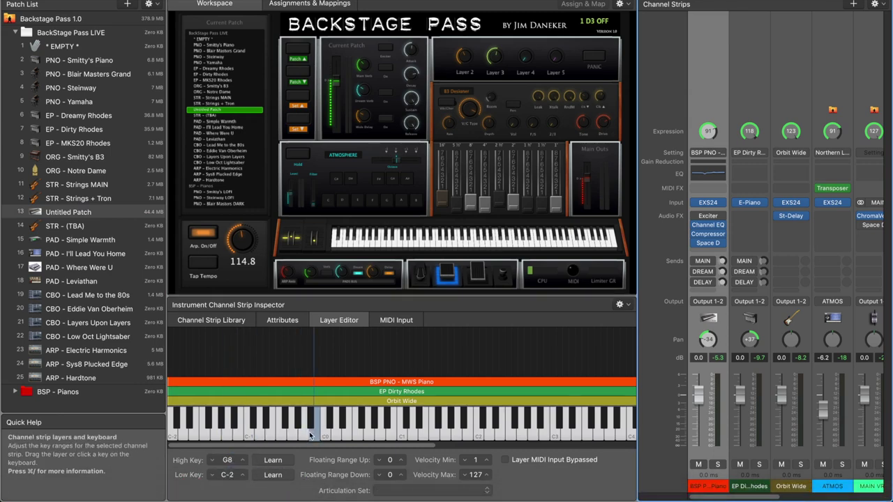
Split the keyboard layers by setting the BSP PNO - MWS Piano high key to C#1 and the EP Dirty Rhodes low key to D1.
{"action": "left_click", "coordinate": [419, 382]}
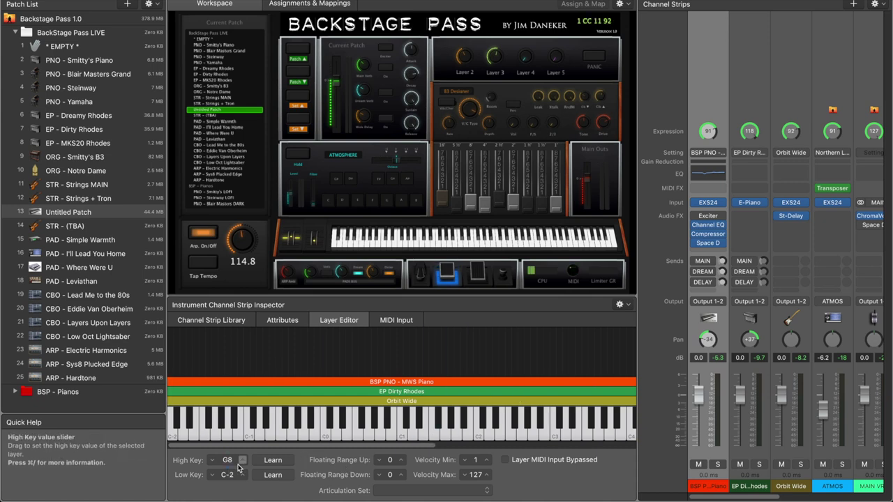
{"action": "mouse_move", "coordinate": [227, 459]}
{"action": "left_mouse_down"}
{"action": "mouse_move", "coordinate": [227, 488]}
{"action": "mouse_move", "coordinate": [228, 463]}
{"action": "left_mouse_up"}
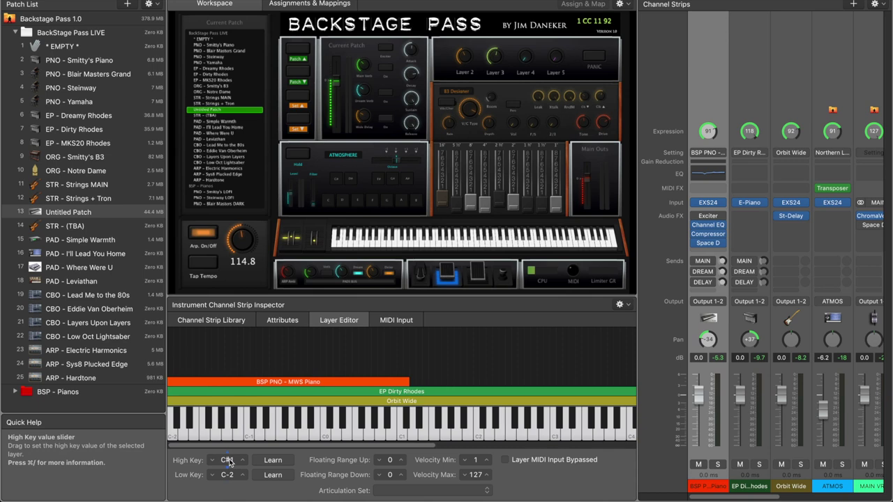
{"action": "left_click", "coordinate": [748, 107]}
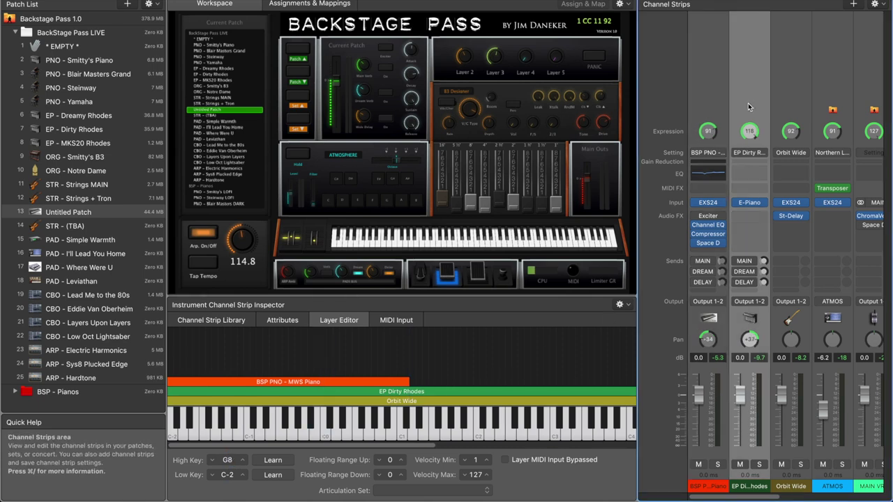
{"action": "left_click_drag", "start_coordinate": [227, 475], "coordinate": [227, 496]}
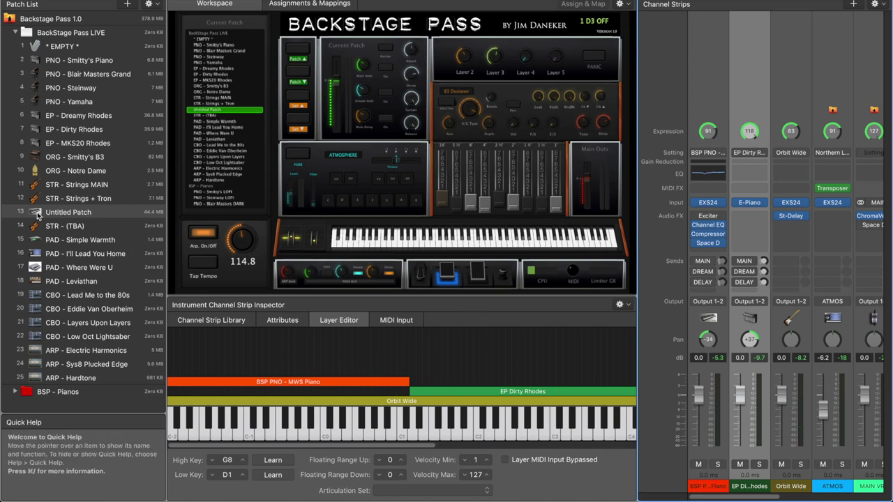
Rename Untitled Patch as temp.
{"action": "double_click", "coordinate": [58, 213]}
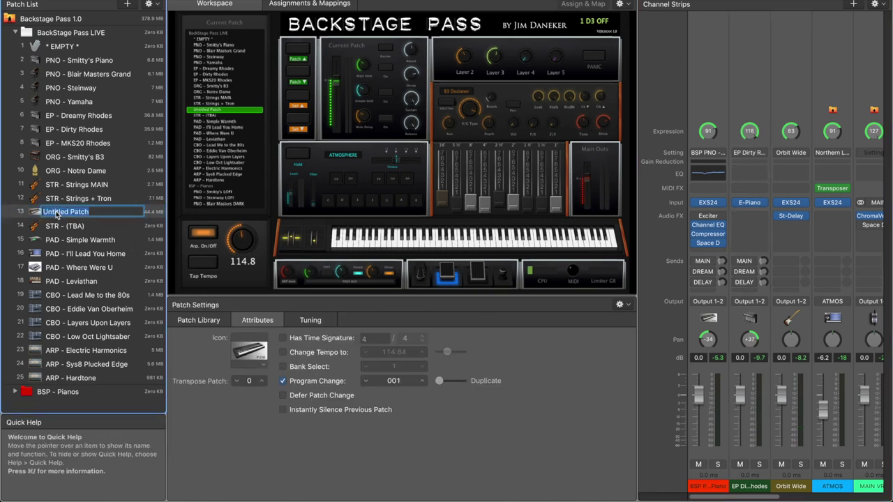
{"action": "type", "text": "wm"}
{"action": "key", "text": "BackSpace"}
{"action": "key", "text": "BackSpace"}
{"action": "type", "text": "temp"}
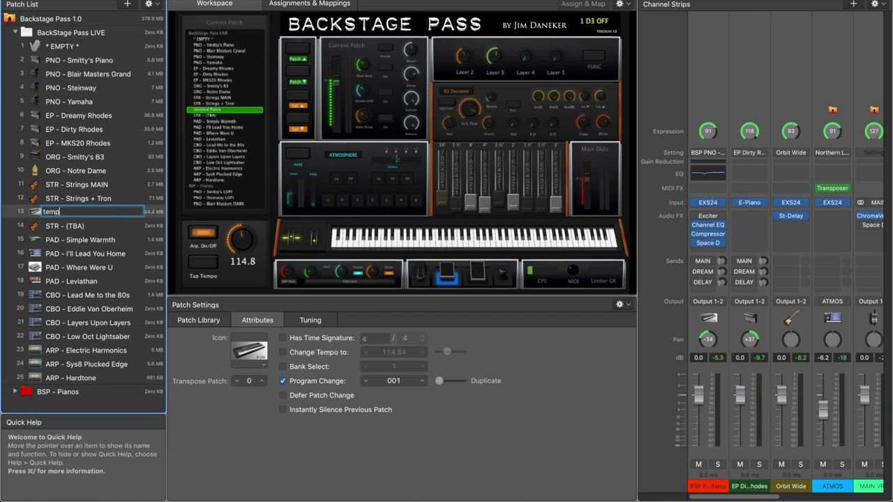
{"action": "key", "text": "Return"}
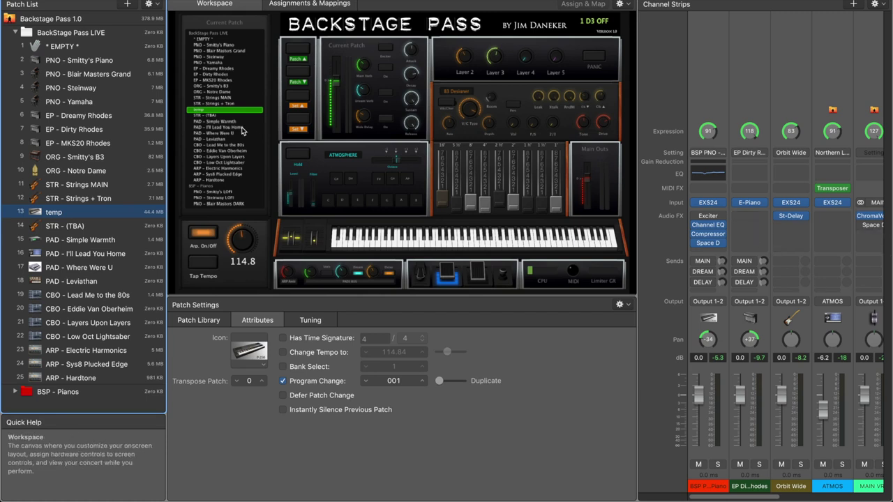
Look through the user channel strip settings available for the piano strip of PNO - Smitty's Piano, without choosing one.
{"action": "left_click", "coordinate": [75, 60]}
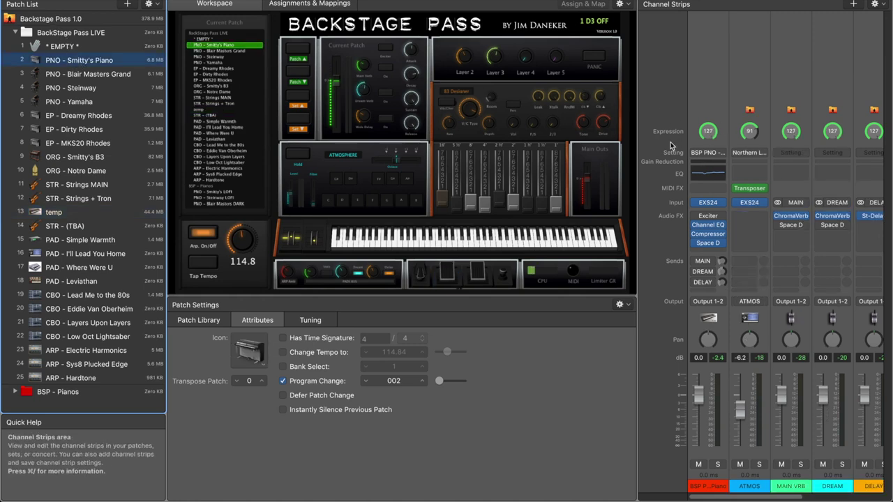
{"action": "left_click", "coordinate": [713, 153]}
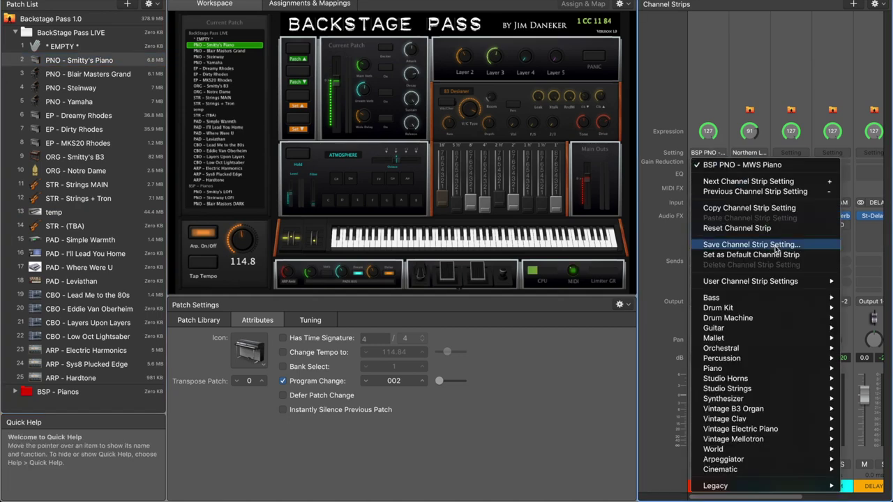
{"action": "mouse_move", "coordinate": [780, 282]}
{"action": "mouse_move", "coordinate": [628, 5]}
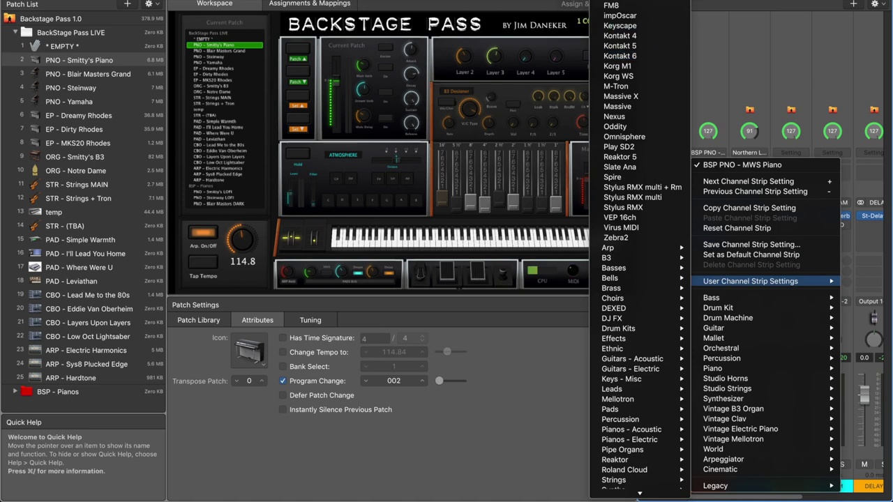
{"action": "mouse_move", "coordinate": [516, 2]}
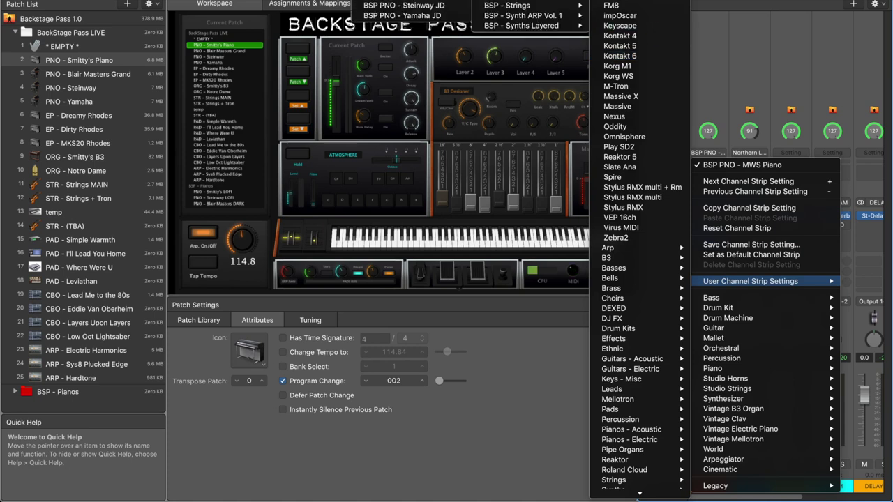
{"action": "key", "text": "Escape"}
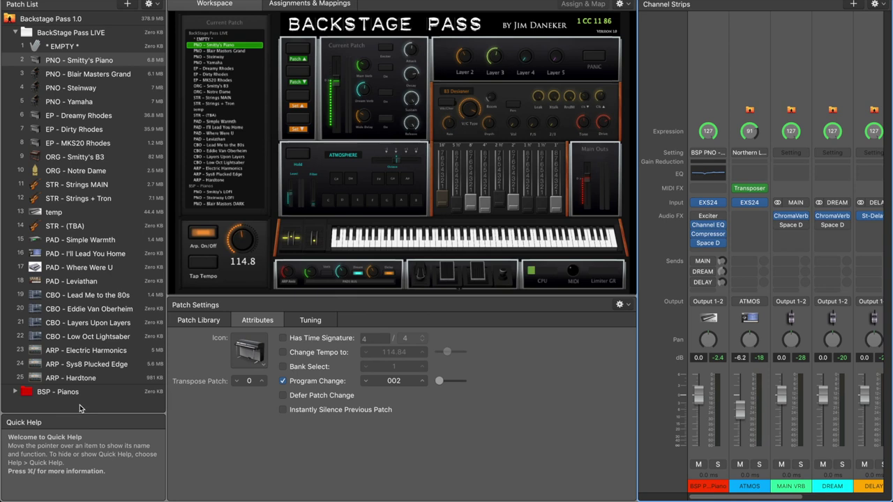
Look at the ARP and CBO patches near the end of the set, leaving CBO - Eddie Van Oberheim selected.
{"action": "left_click", "coordinate": [79, 365]}
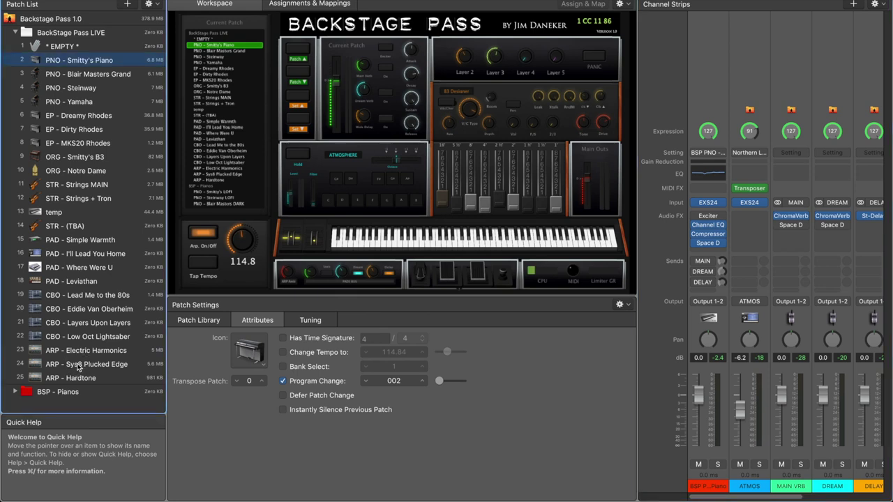
{"action": "left_click", "coordinate": [79, 378]}
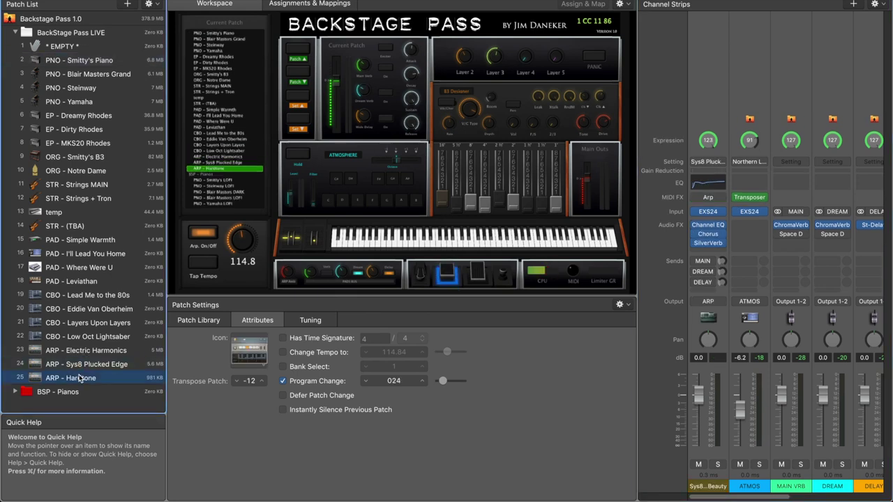
{"action": "left_click", "coordinate": [83, 295]}
{"action": "left_click", "coordinate": [84, 309]}
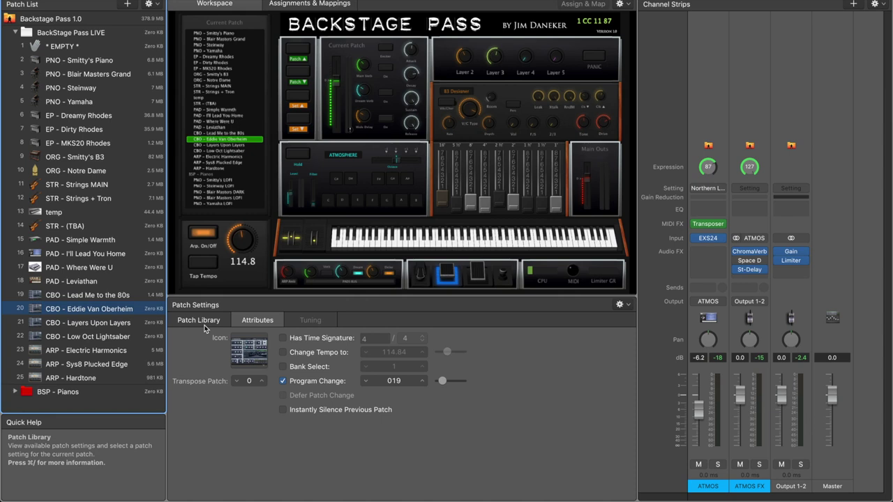
Start importing patches and sets, and go to the Music folder.
{"action": "key", "text": "super+shift+i"}
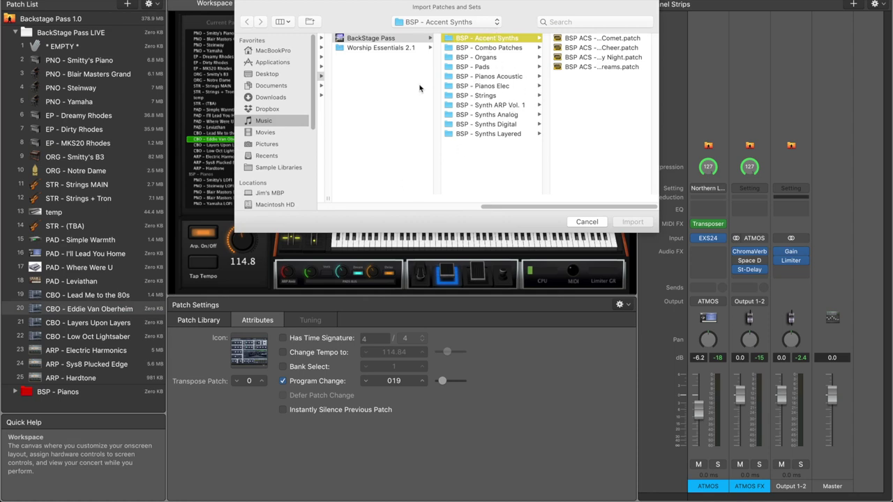
{"action": "left_click", "coordinate": [368, 18]}
{"action": "left_click_drag", "start_coordinate": [521, 207], "coordinate": [356, 207]}
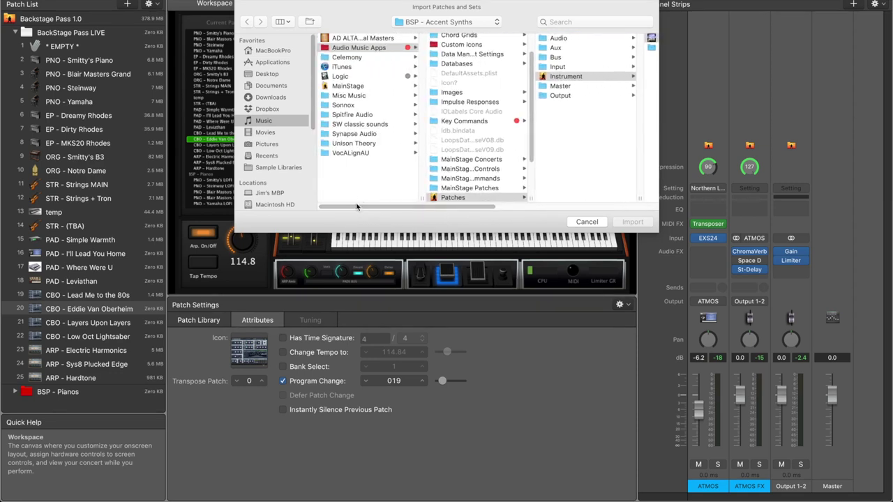
{"action": "left_click", "coordinate": [247, 119]}
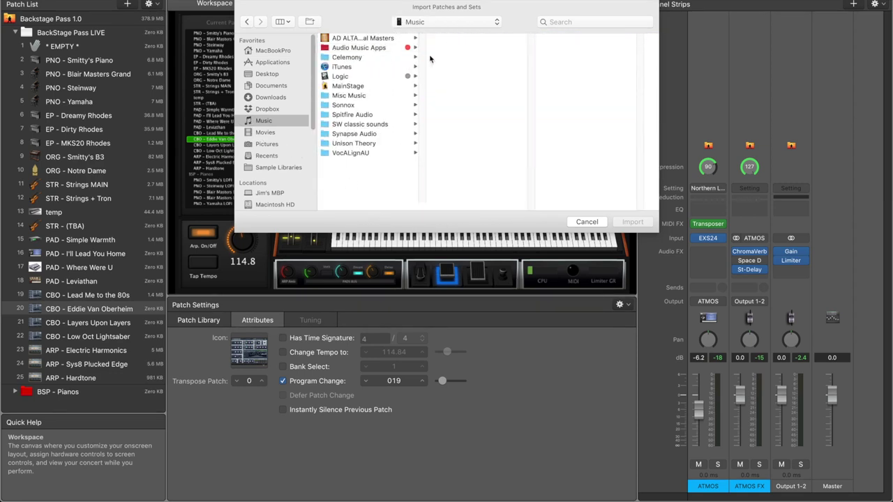
Examine the BackStage Pass folder inside the Instrument channel strip settings of Audio Music Apps.
{"action": "left_click", "coordinate": [381, 49]}
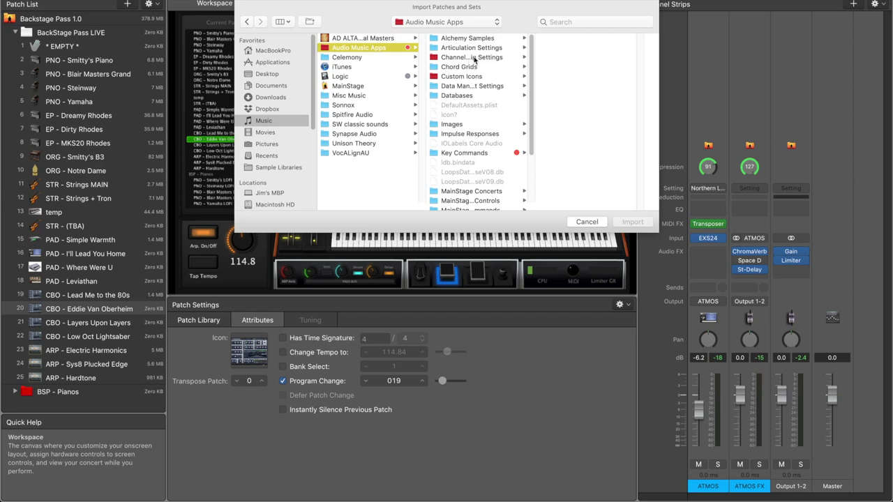
{"action": "left_click", "coordinate": [472, 59]}
{"action": "left_click", "coordinate": [570, 57]}
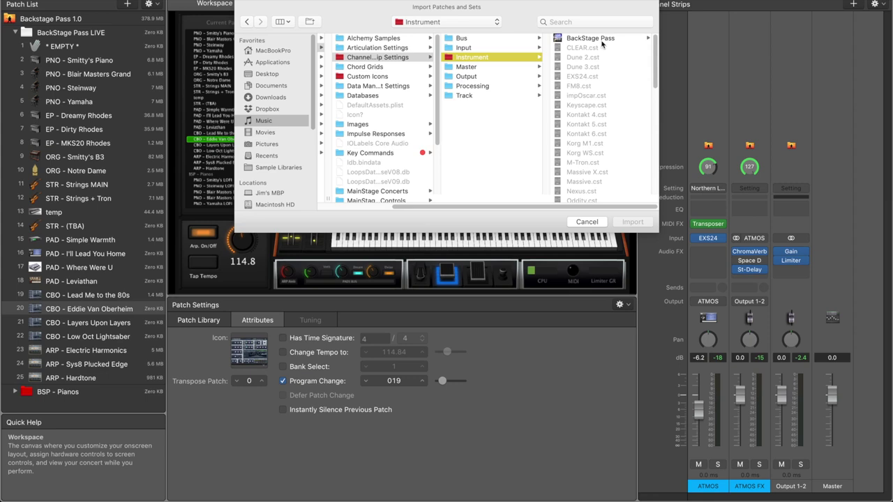
{"action": "left_click", "coordinate": [600, 40]}
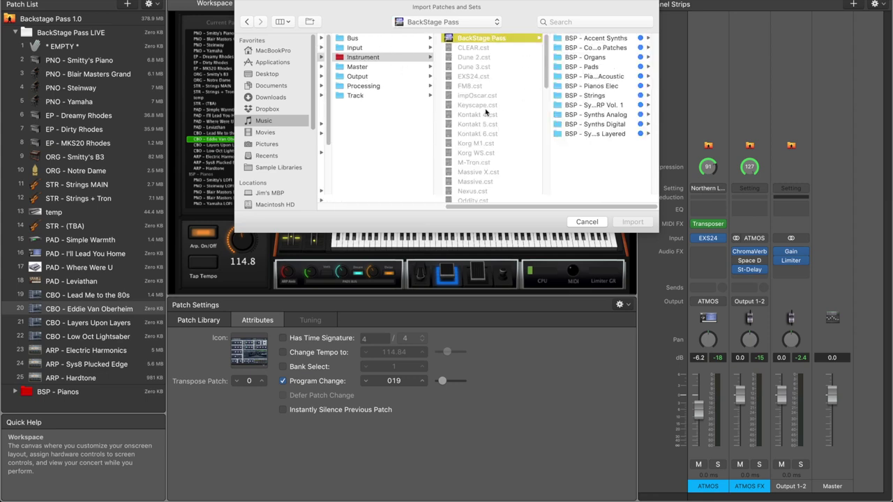
Browse to the Instrument folder under Patches in Audio Music Apps, check Worship Essentials 2.1, and open BackStage Pass.
{"action": "left_click_drag", "start_coordinate": [510, 208], "coordinate": [405, 210]}
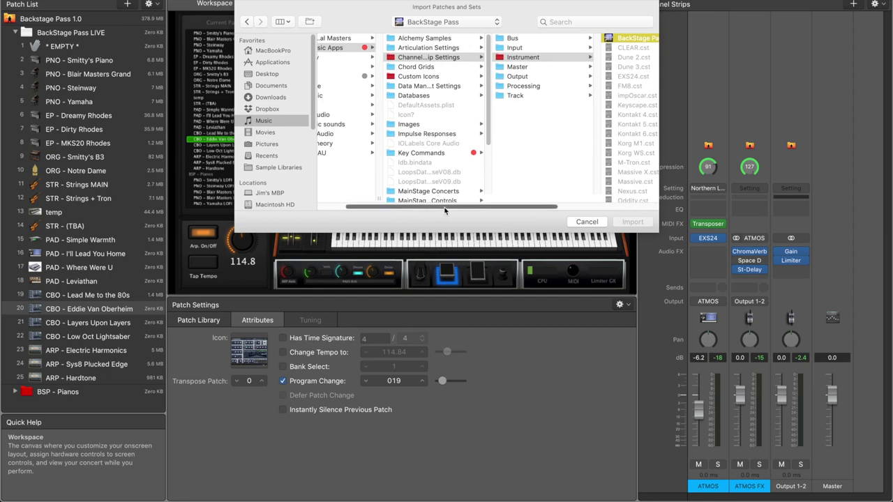
{"action": "left_click_drag", "start_coordinate": [419, 207], "coordinate": [393, 206]}
{"action": "scroll", "coordinate": [491, 114], "scroll_direction": "down", "scroll_amount": 3}
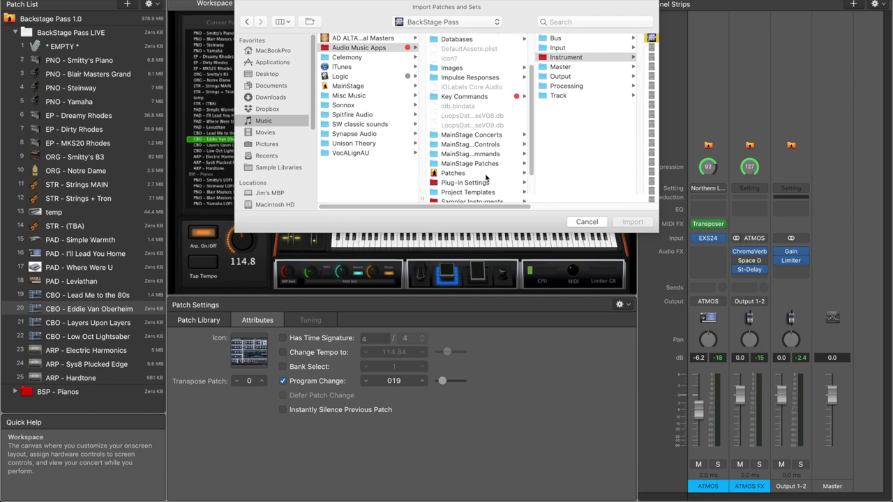
{"action": "left_click", "coordinate": [486, 176]}
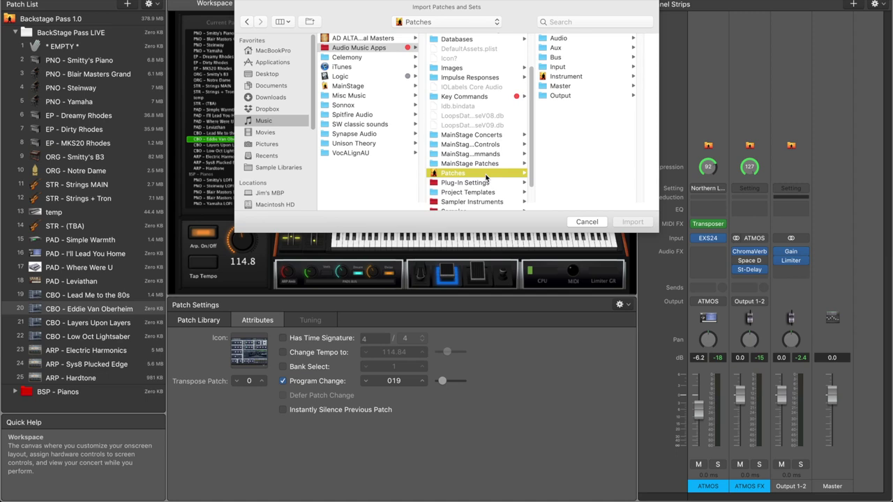
{"action": "left_click", "coordinate": [545, 77]}
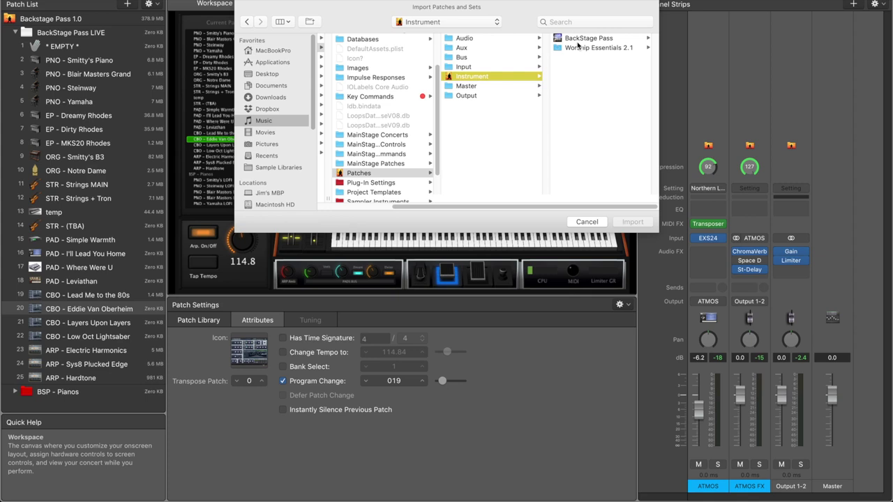
{"action": "left_click", "coordinate": [560, 48]}
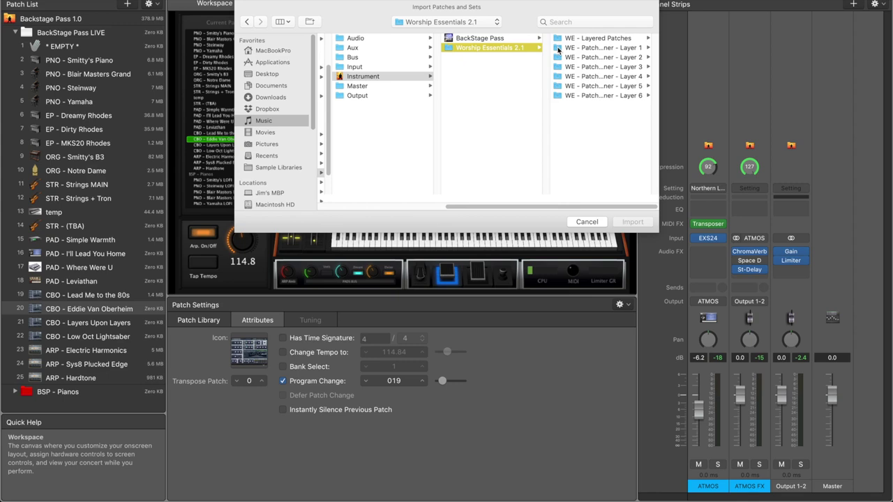
{"action": "left_click", "coordinate": [494, 39]}
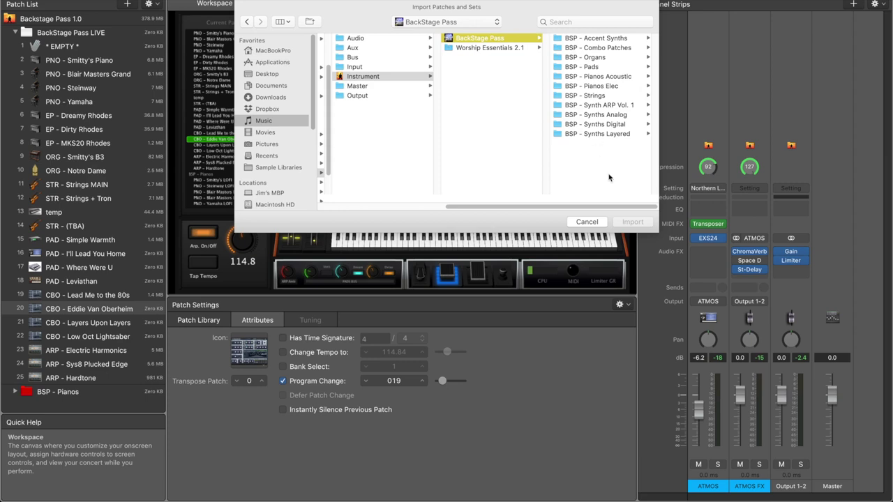
Import BSP PAD - Magic Waters.patch from the BSP - Pads folder.
{"action": "left_click", "coordinate": [601, 67]}
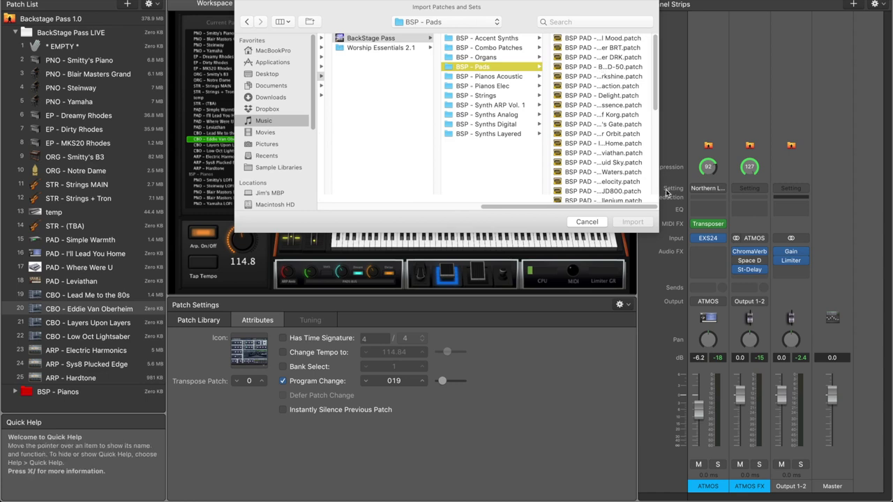
{"action": "double_click", "coordinate": [659, 201]}
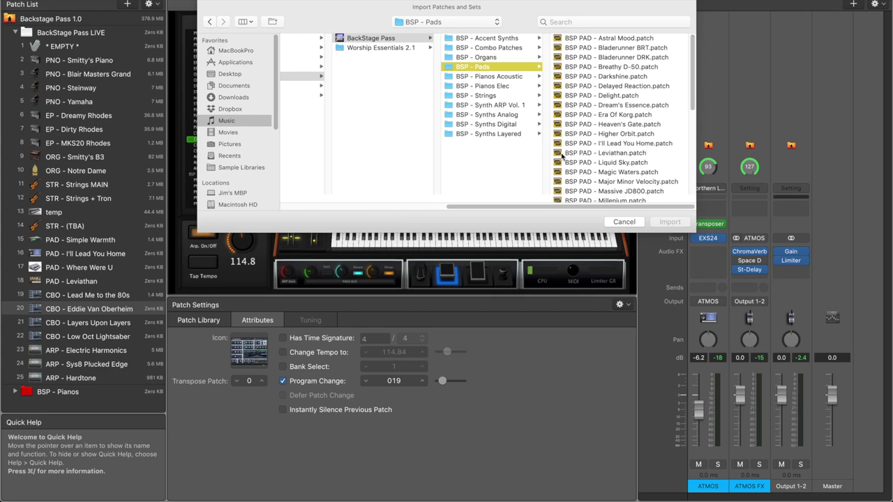
{"action": "scroll", "coordinate": [572, 158], "scroll_direction": "down", "scroll_amount": 1}
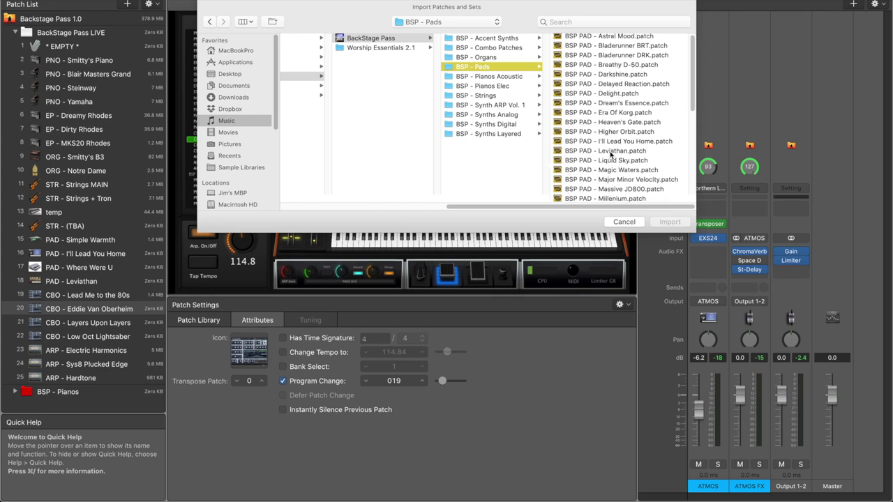
{"action": "left_click", "coordinate": [562, 171]}
{"action": "left_click", "coordinate": [669, 222]}
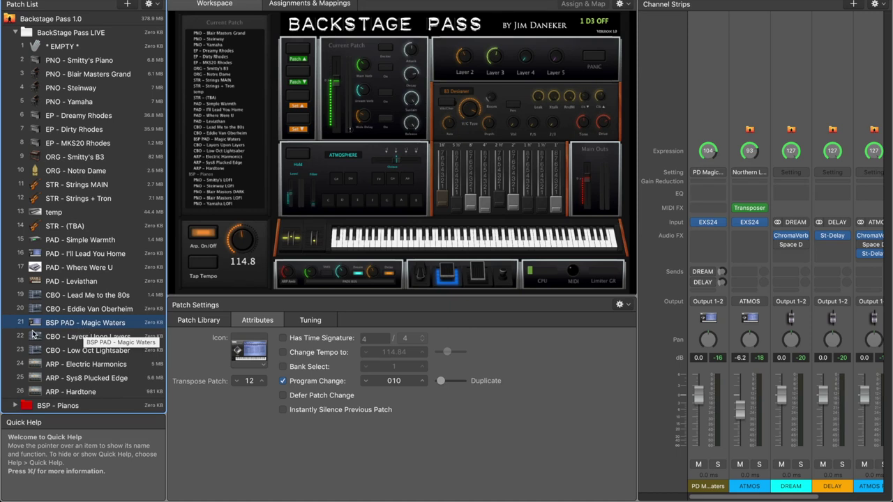
Select the BSP - Pianos set, start importing patches and sets, and go to the BackStage Pass folder.
{"action": "left_click", "coordinate": [150, 4]}
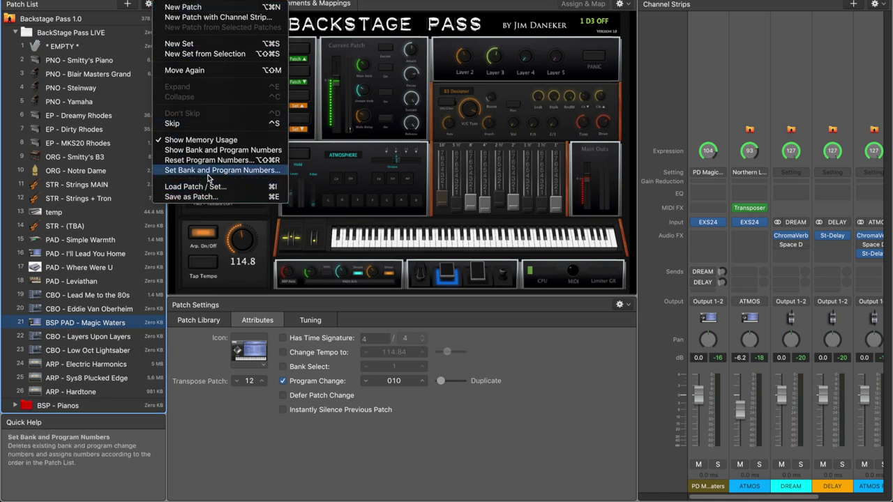
{"action": "left_click", "coordinate": [222, 188]}
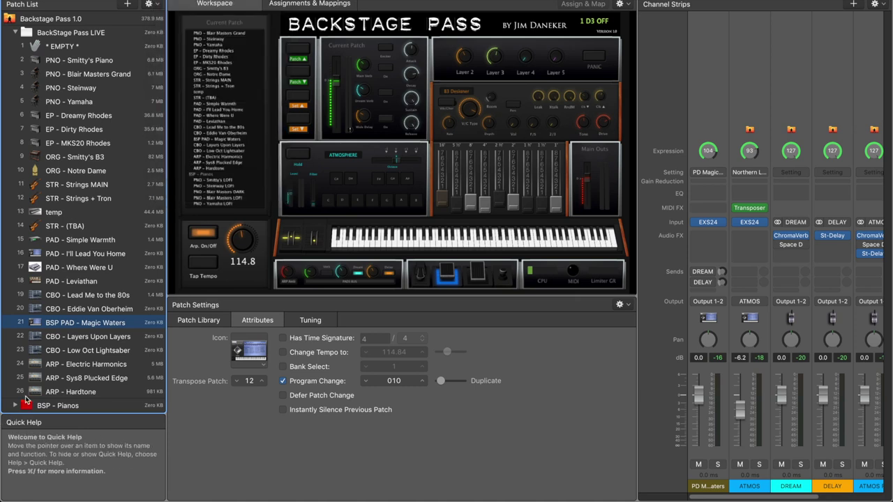
{"action": "left_click", "coordinate": [25, 406]}
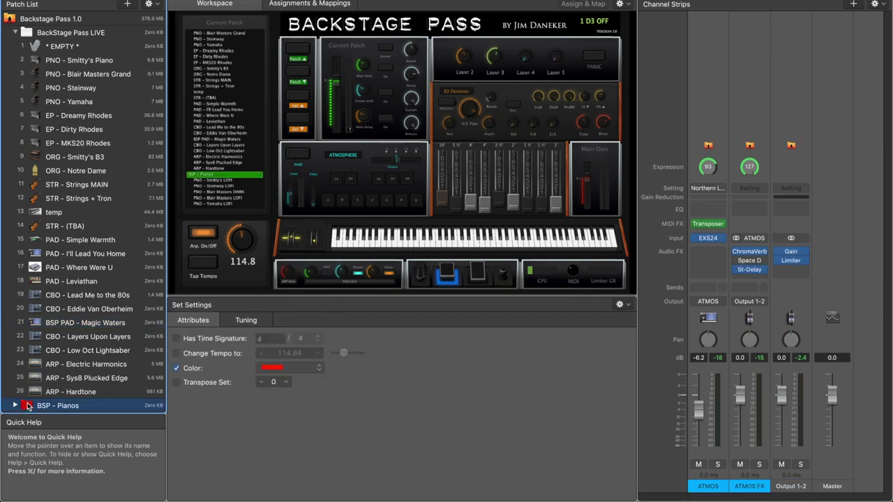
{"action": "left_click", "coordinate": [150, 6]}
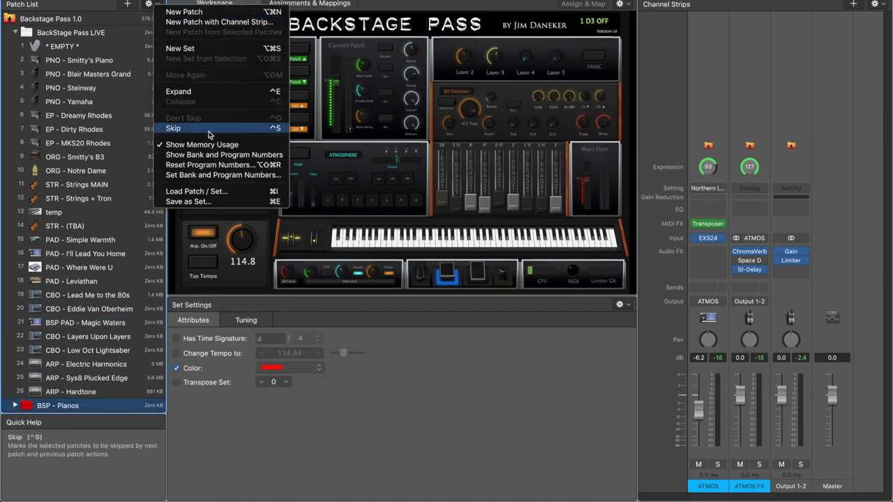
{"action": "left_click", "coordinate": [206, 192]}
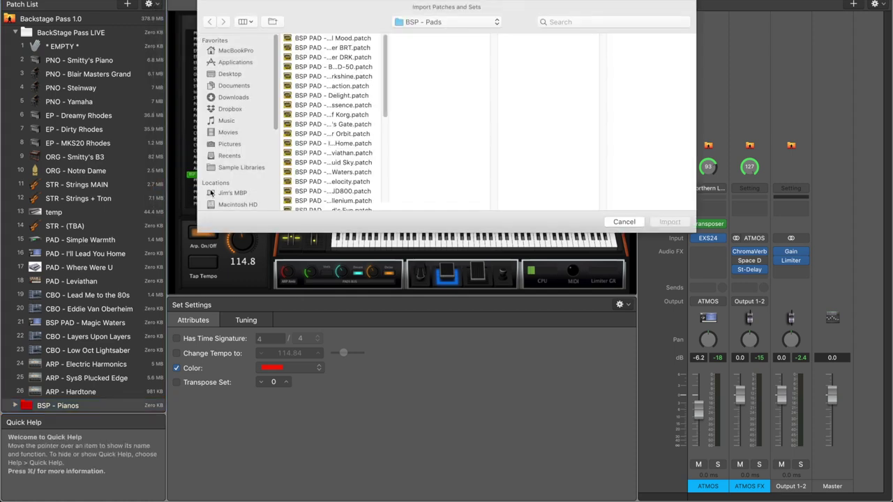
{"action": "left_click", "coordinate": [417, 23]}
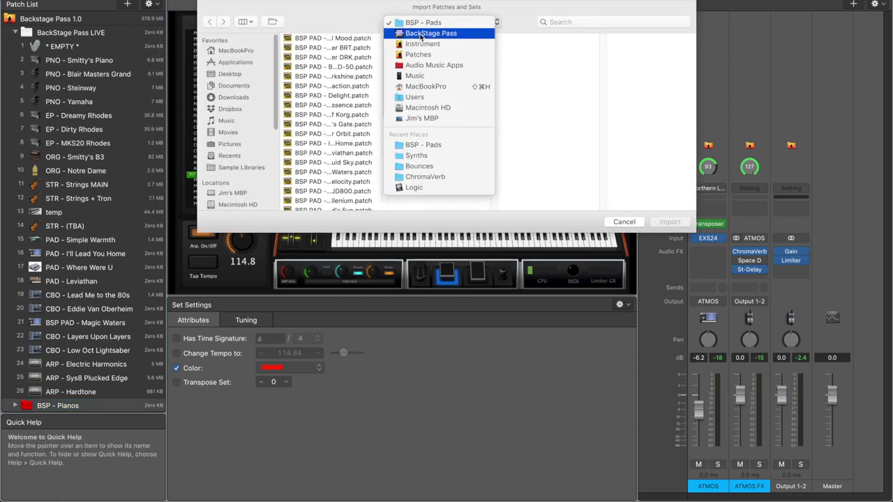
{"action": "left_click", "coordinate": [429, 32]}
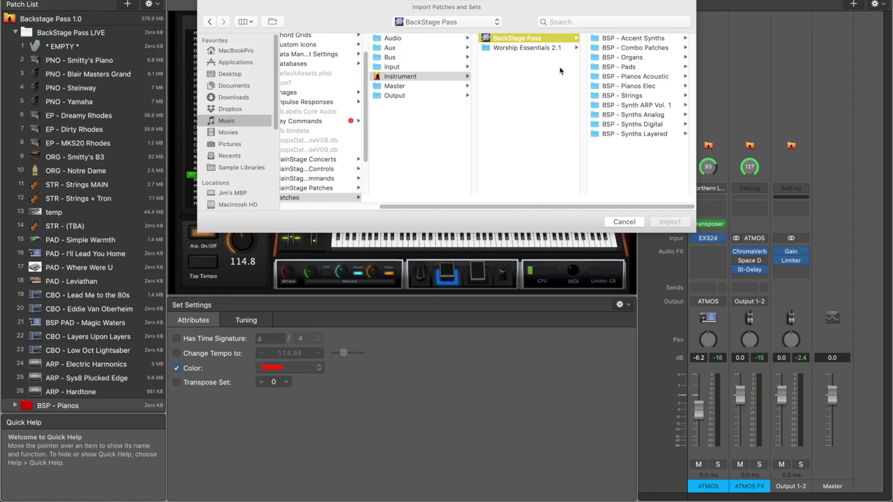
Look through the BSP - Synths Digital, BSP - Strings and BSP - Organs folders, and preview BSP ORG - Flauto Pipes.patch.
{"action": "left_click", "coordinate": [593, 123]}
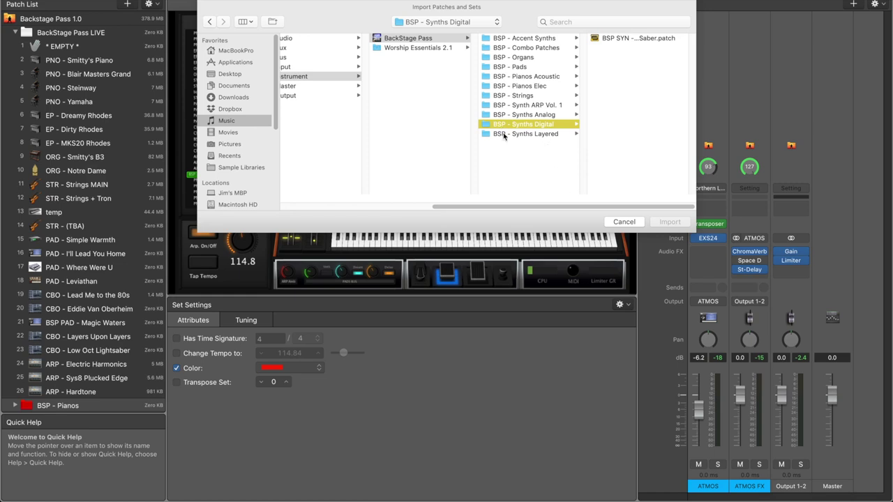
{"action": "left_click", "coordinate": [534, 95]}
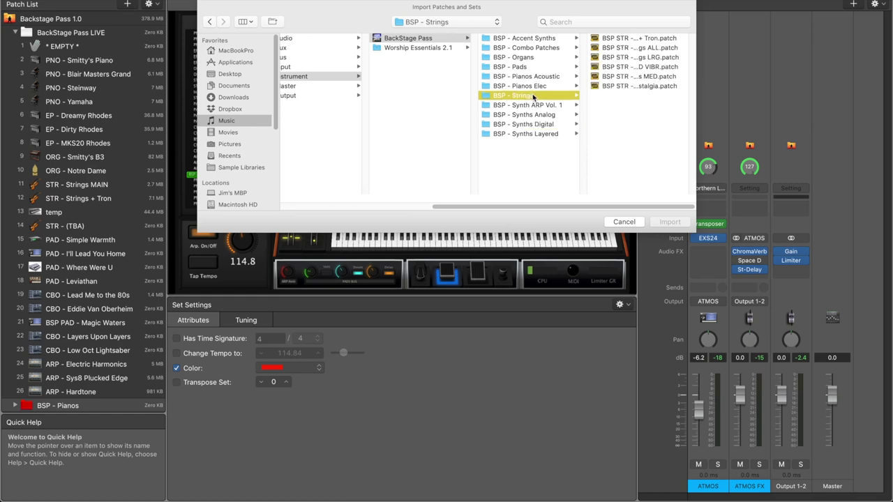
{"action": "left_click", "coordinate": [543, 58]}
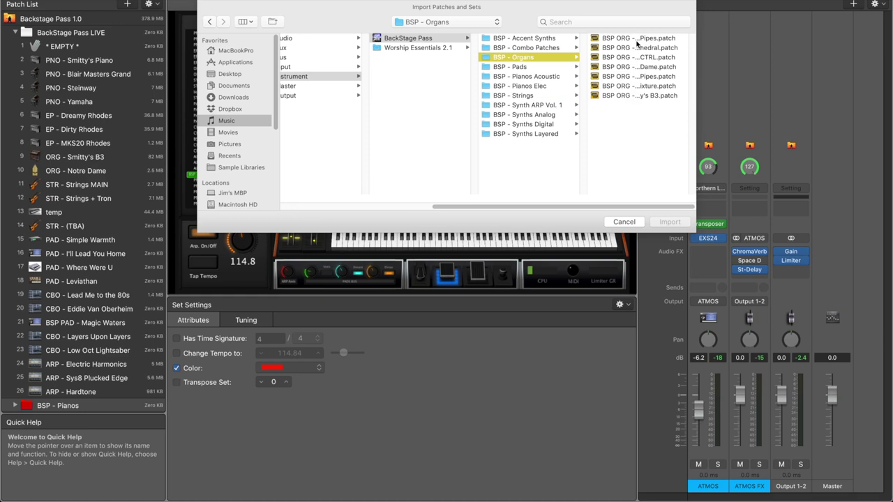
{"action": "left_click", "coordinate": [597, 38]}
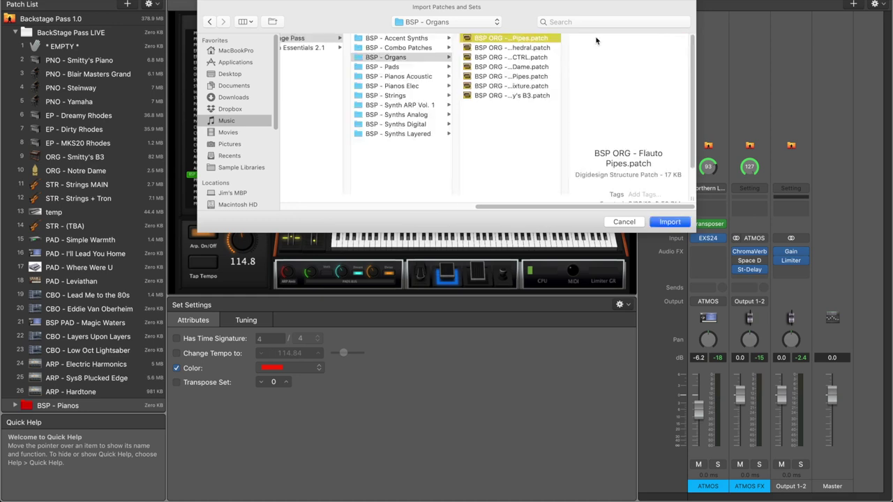
{"action": "left_click", "coordinate": [417, 86]}
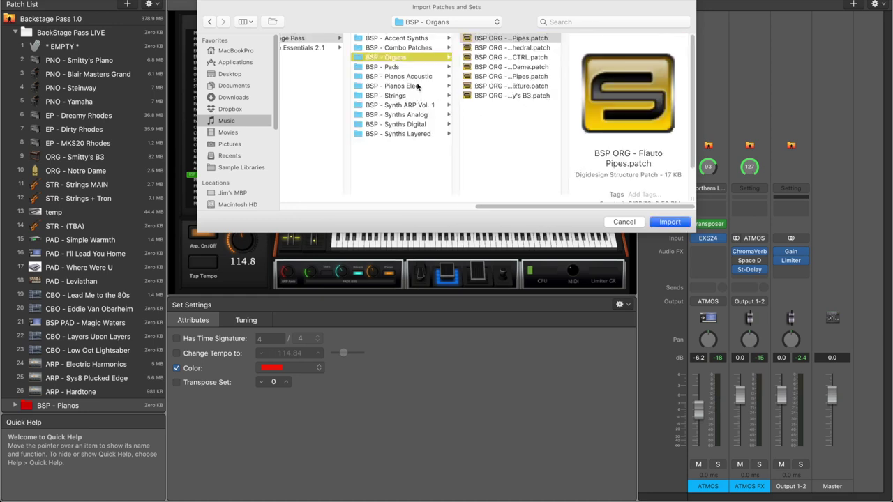
Import BSP SYN - Why The 80s Rocked.patch from the BSP - Synths Layered folder.
{"action": "left_click", "coordinate": [427, 134]}
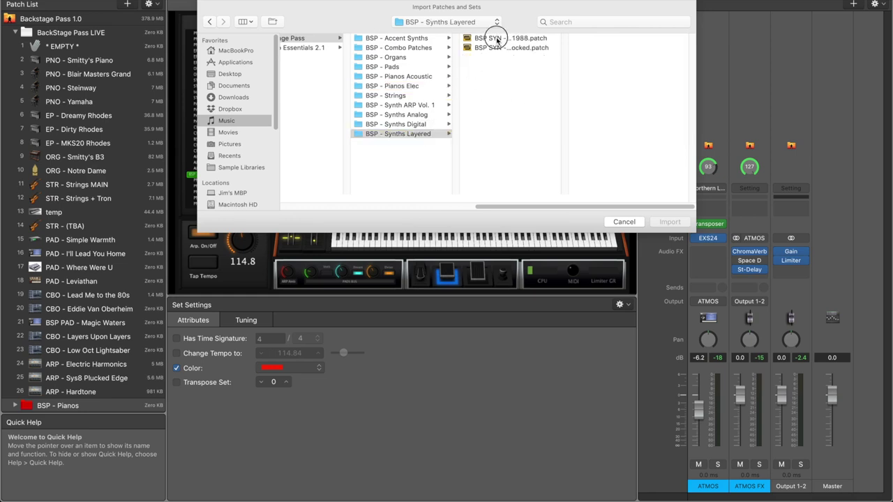
{"action": "left_click", "coordinate": [498, 39]}
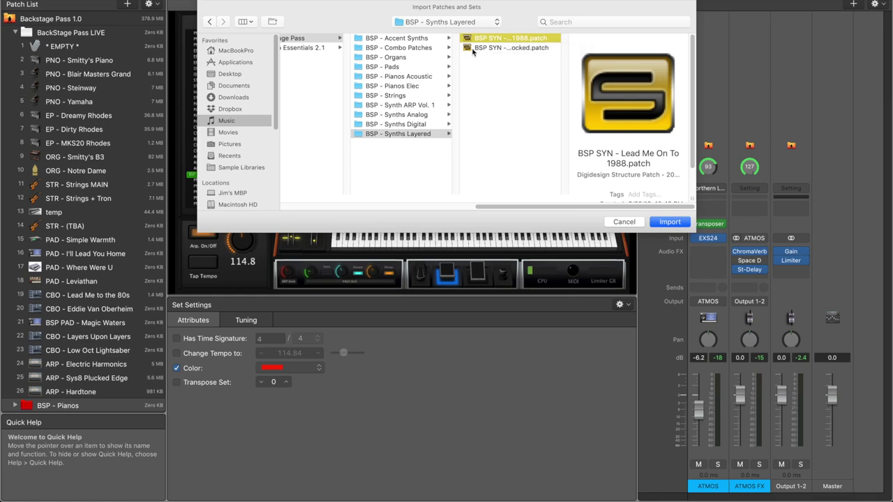
{"action": "left_click", "coordinate": [482, 49]}
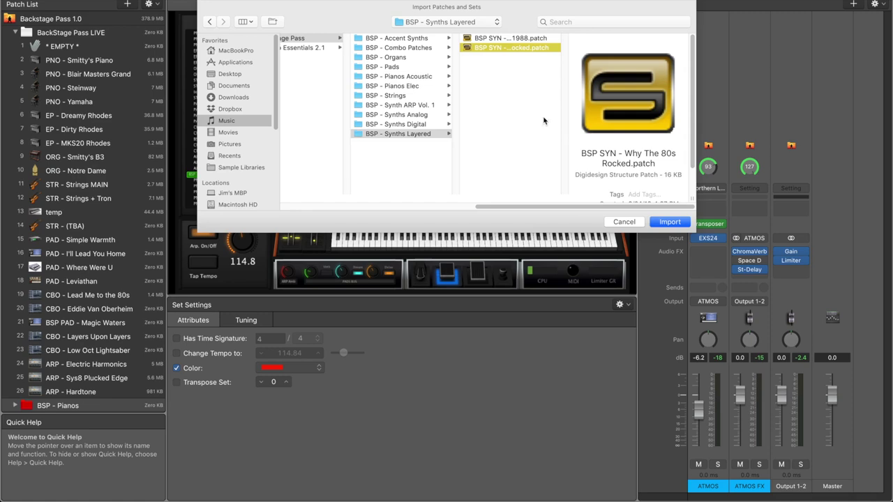
{"action": "left_click", "coordinate": [668, 222]}
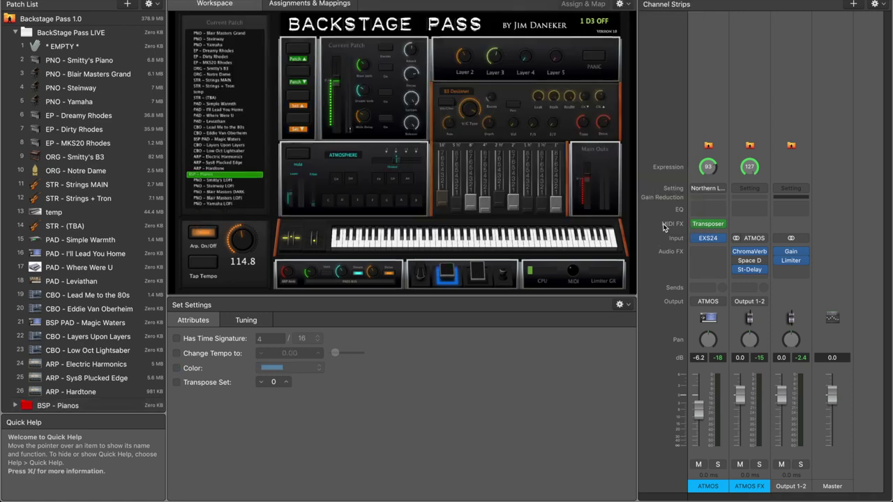
Select the PNO - Blair Masters Grand patch and examine the user channel strip settings offered for its piano channel strip.
{"action": "left_click", "coordinate": [66, 323]}
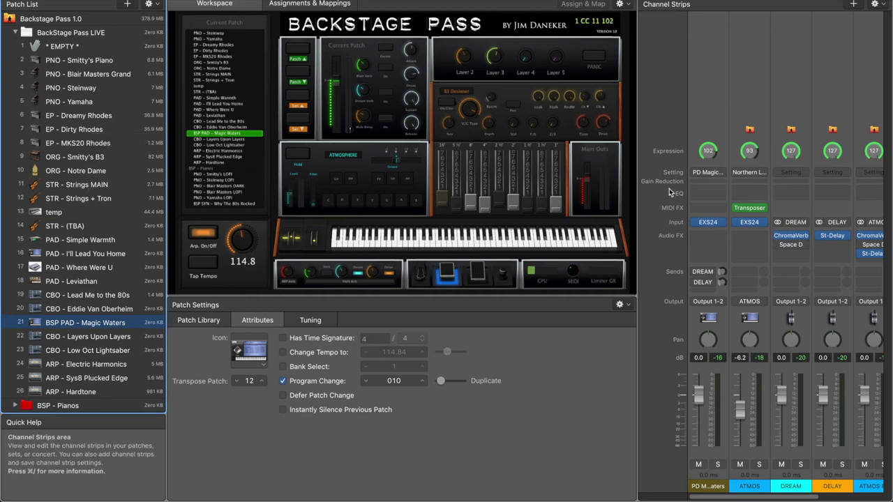
{"action": "left_click", "coordinate": [100, 73]}
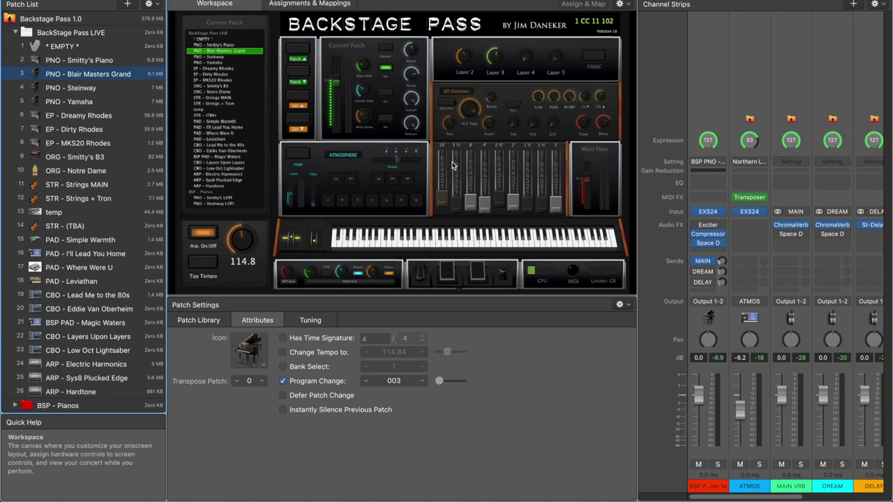
{"action": "left_click", "coordinate": [722, 104]}
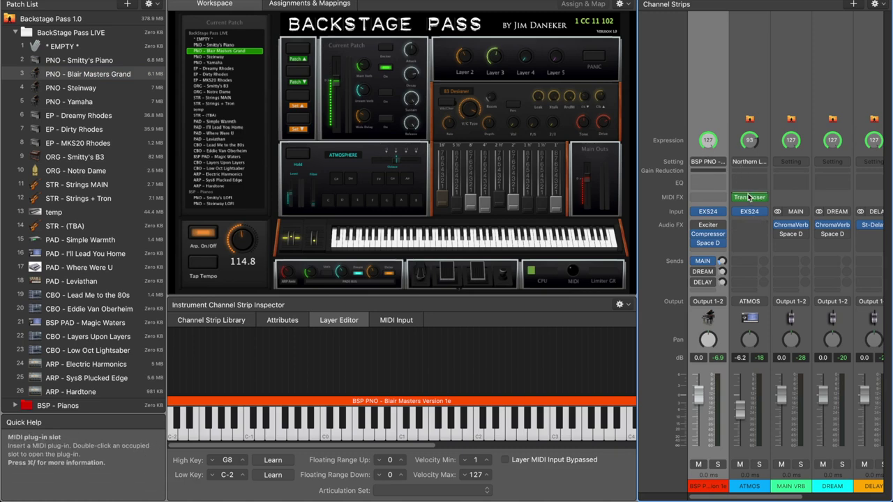
{"action": "left_click", "coordinate": [713, 162]}
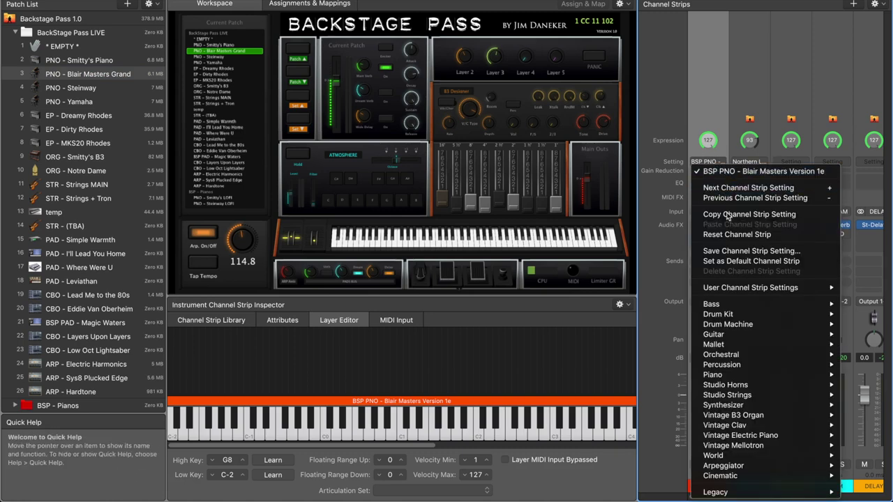
{"action": "mouse_move", "coordinate": [741, 293]}
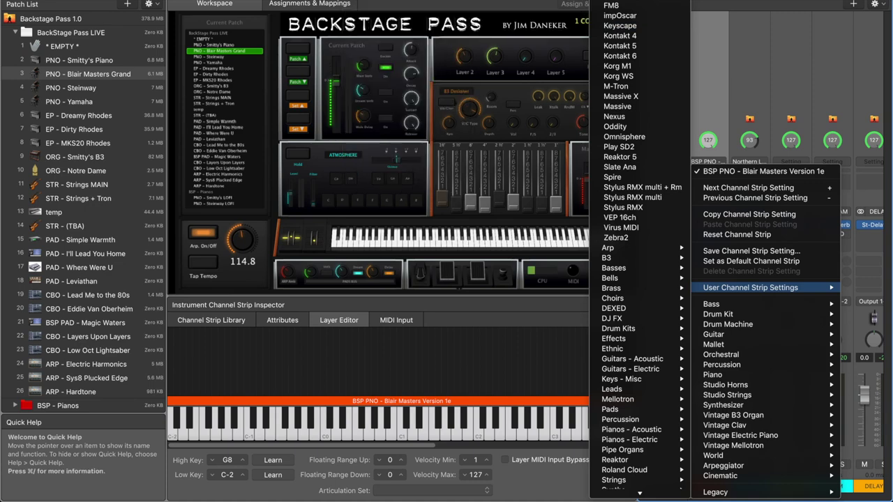
{"action": "left_click", "coordinate": [751, 91]}
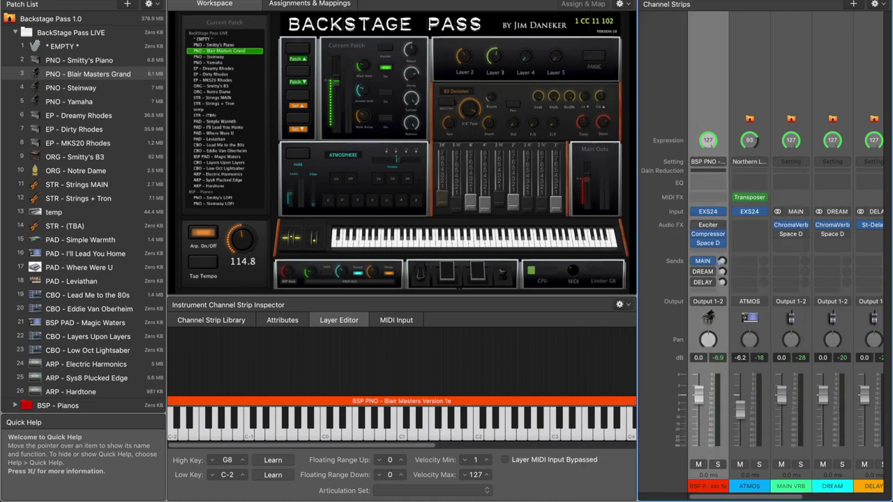
Select the ATMOS channel strip at the Backstage Pass 1.0 concert level and check its channel strip setting options.
{"action": "left_click", "coordinate": [746, 85]}
{"action": "mouse_move", "coordinate": [717, 496]}
{"action": "left_mouse_down"}
{"action": "mouse_move", "coordinate": [752, 496]}
{"action": "mouse_move", "coordinate": [718, 497]}
{"action": "left_mouse_up"}
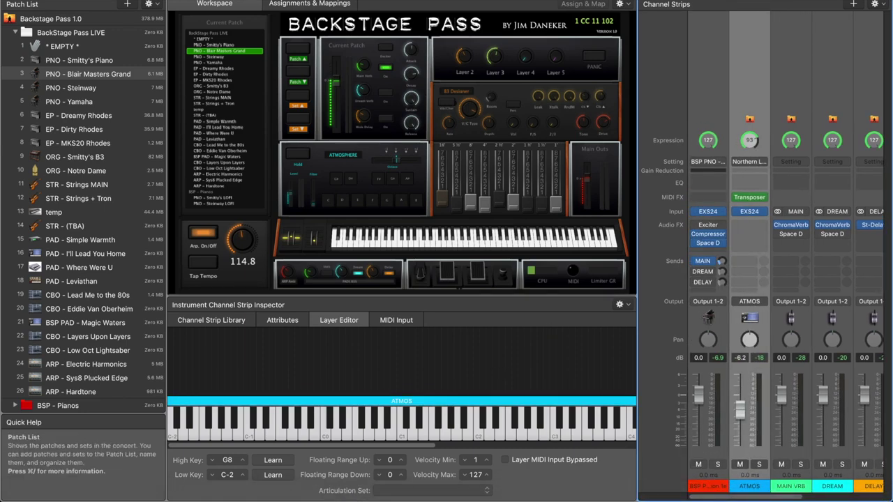
{"action": "left_click", "coordinate": [60, 20]}
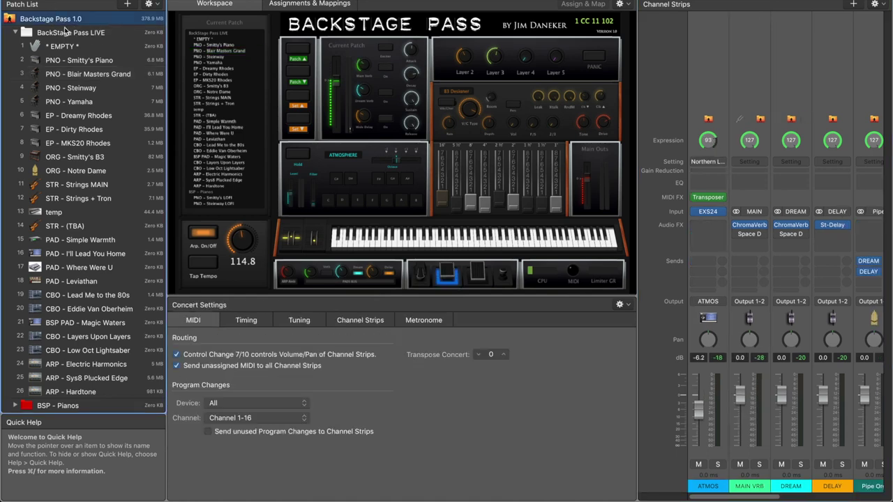
{"action": "left_click", "coordinate": [709, 487]}
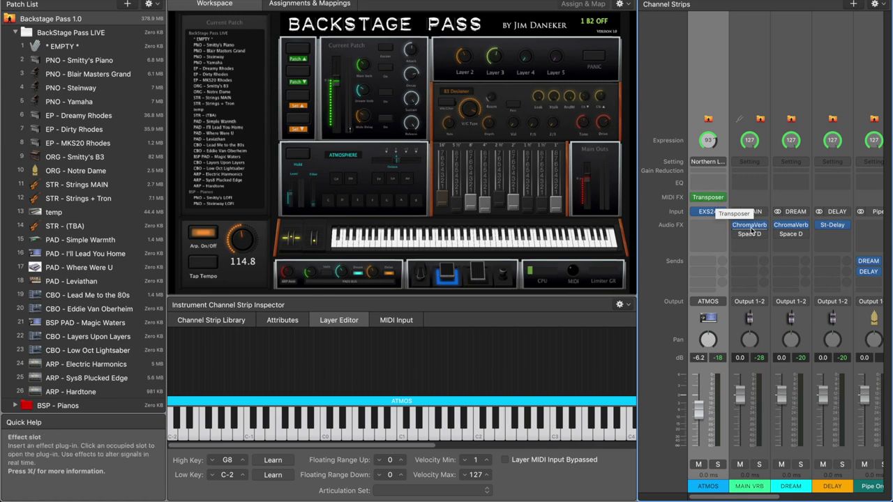
{"action": "mouse_move", "coordinate": [745, 226]}
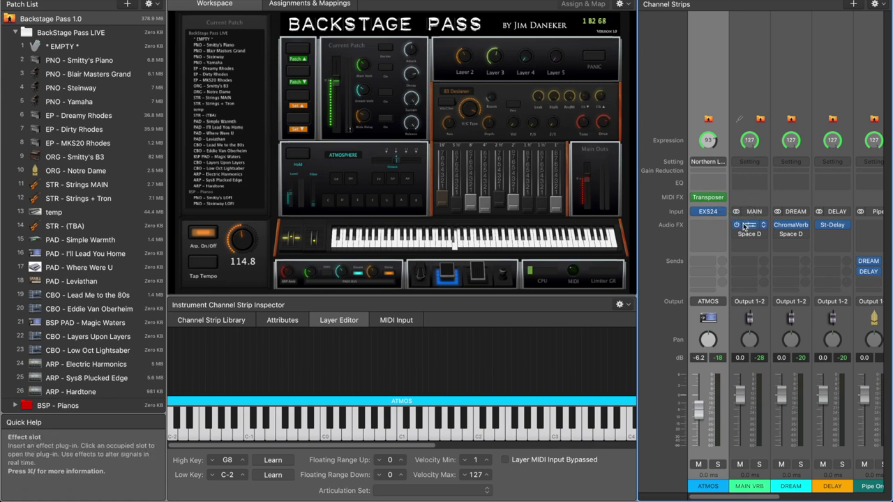
{"action": "mouse_move", "coordinate": [722, 214]}
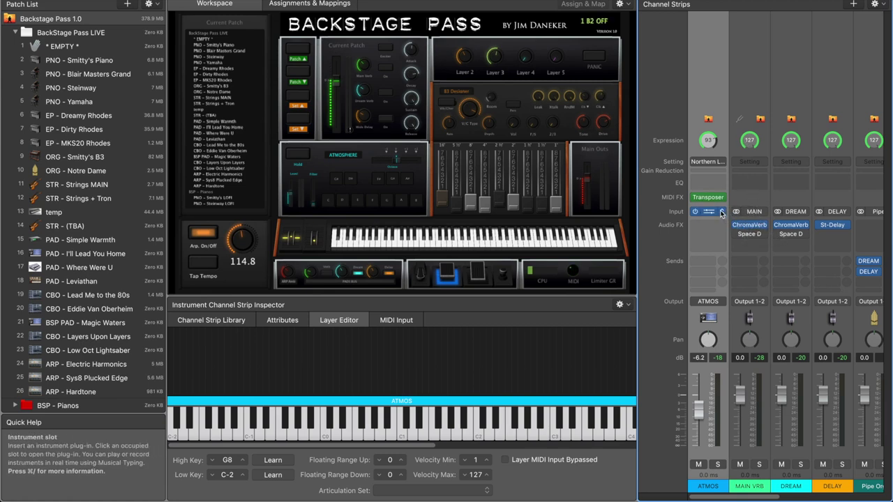
{"action": "left_click", "coordinate": [707, 162]}
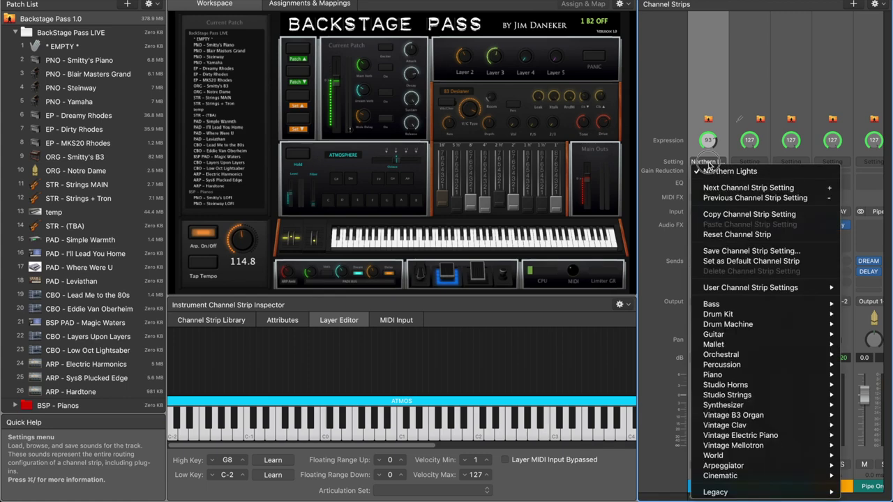
{"action": "left_click", "coordinate": [690, 136]}
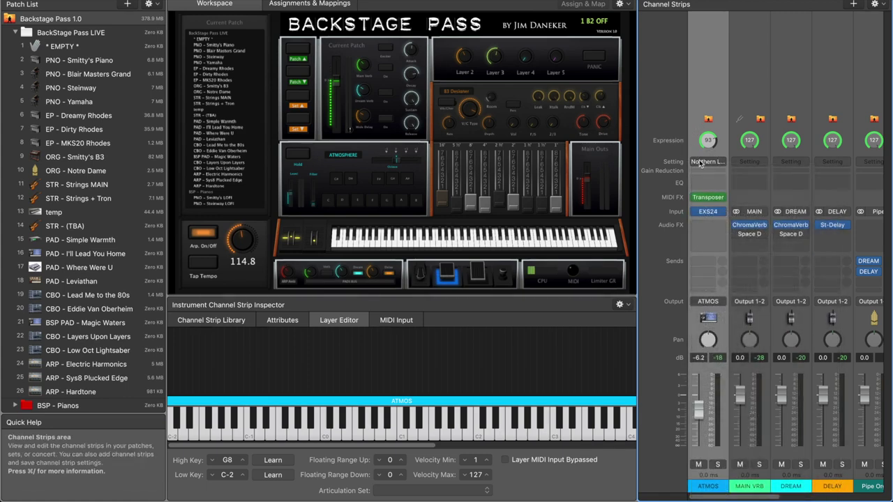
Open the EXS24 on the ATMOS channel strip and load Fairytale from the BackStage Pass BSP - Pads instruments.
{"action": "left_click", "coordinate": [708, 214]}
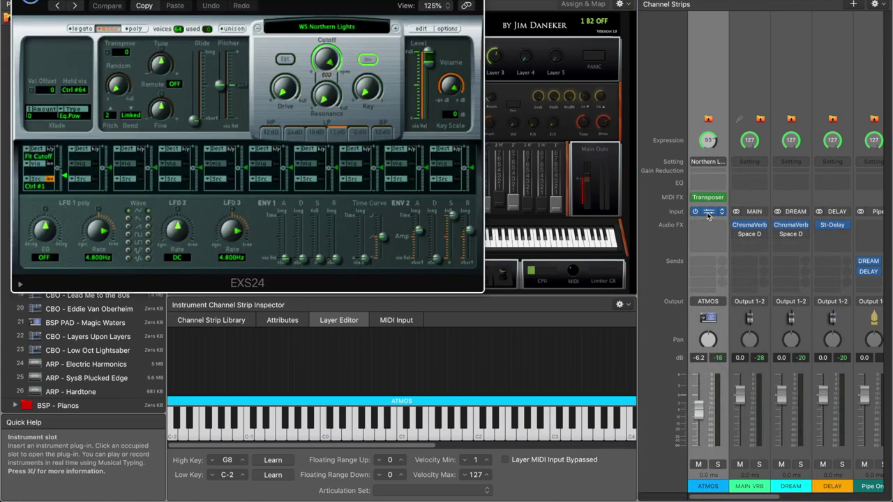
{"action": "left_click_drag", "start_coordinate": [327, 1], "coordinate": [448, 143]}
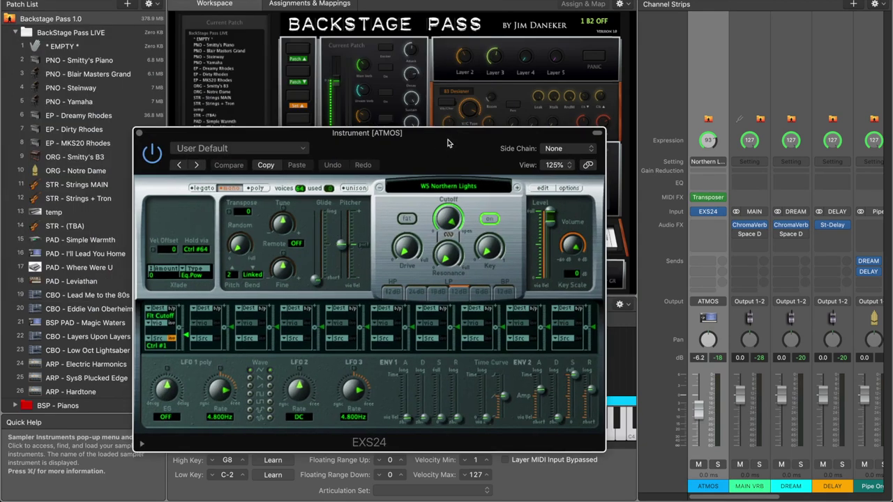
{"action": "left_click", "coordinate": [444, 188]}
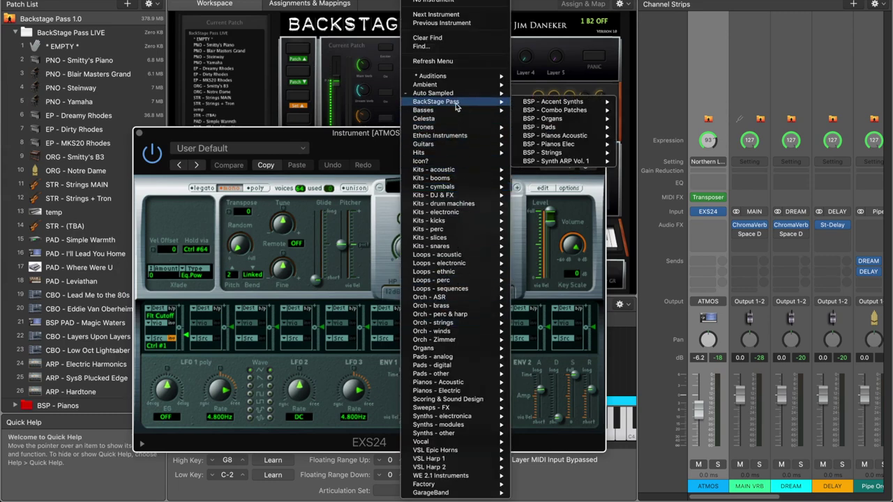
{"action": "mouse_move", "coordinate": [459, 172]}
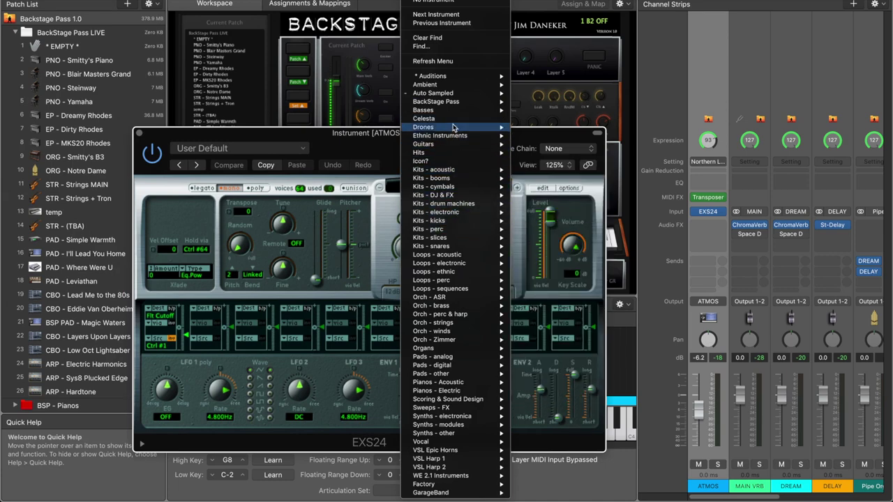
{"action": "mouse_move", "coordinate": [452, 105]}
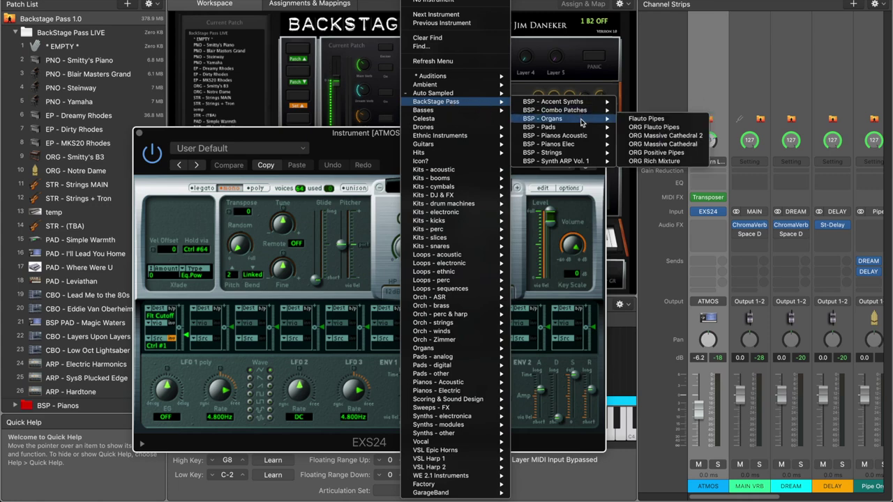
{"action": "mouse_move", "coordinate": [579, 130]}
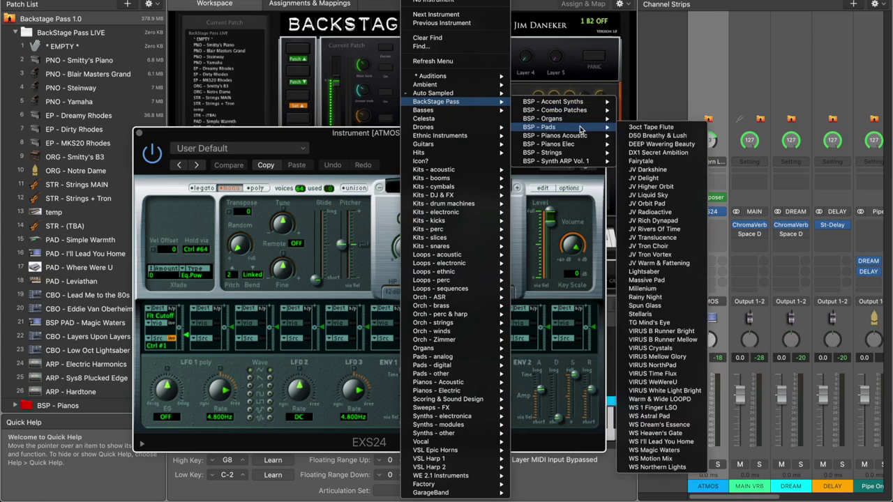
{"action": "left_click", "coordinate": [674, 165]}
{"action": "left_click_drag", "start_coordinate": [503, 146], "coordinate": [671, 169]}
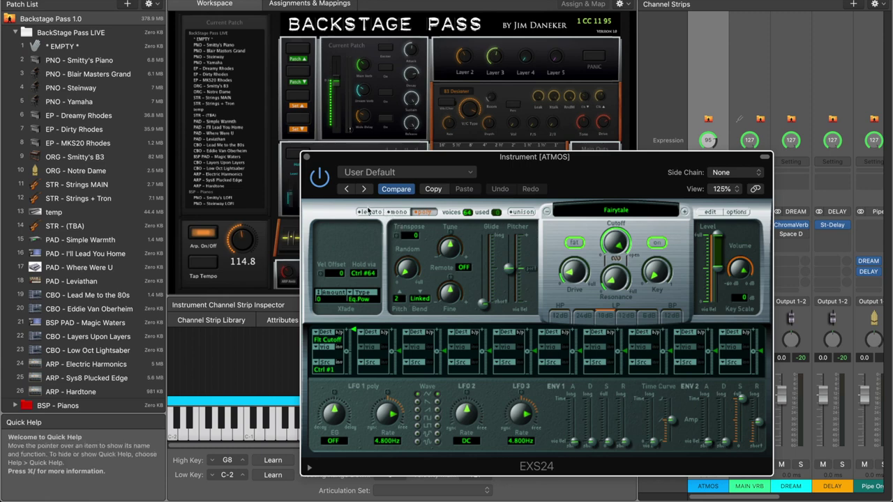
Reshape the Fairytale sound with mono mode, a lower filter cutoff and a longer ENV 2 attack.
{"action": "left_click", "coordinate": [396, 211]}
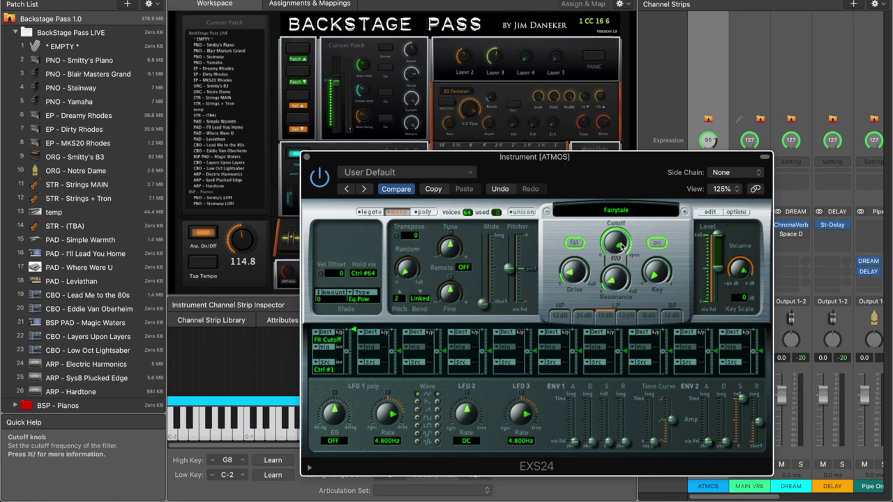
{"action": "left_click_drag", "start_coordinate": [611, 237], "coordinate": [614, 309]}
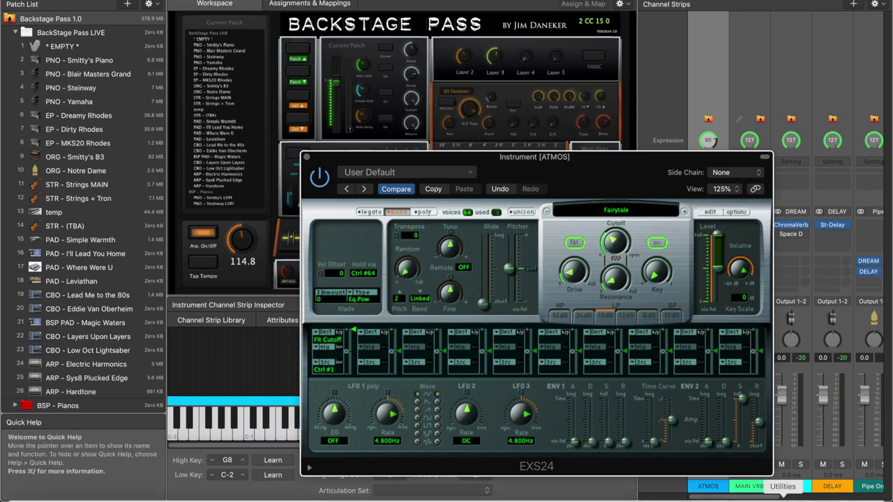
{"action": "left_click_drag", "start_coordinate": [708, 442], "coordinate": [708, 423]}
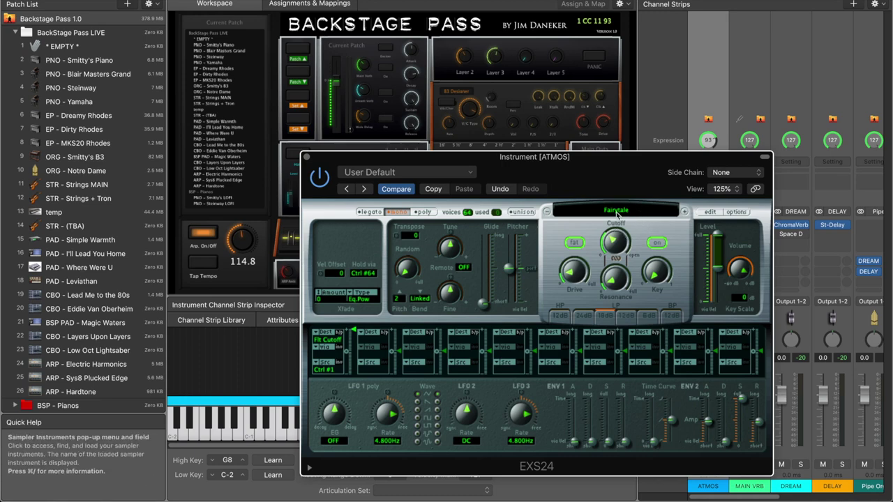
Load the STRINGS JD Custom Large instrument from BSP - Strings into the ATMOS EXS24.
{"action": "left_click", "coordinate": [618, 213]}
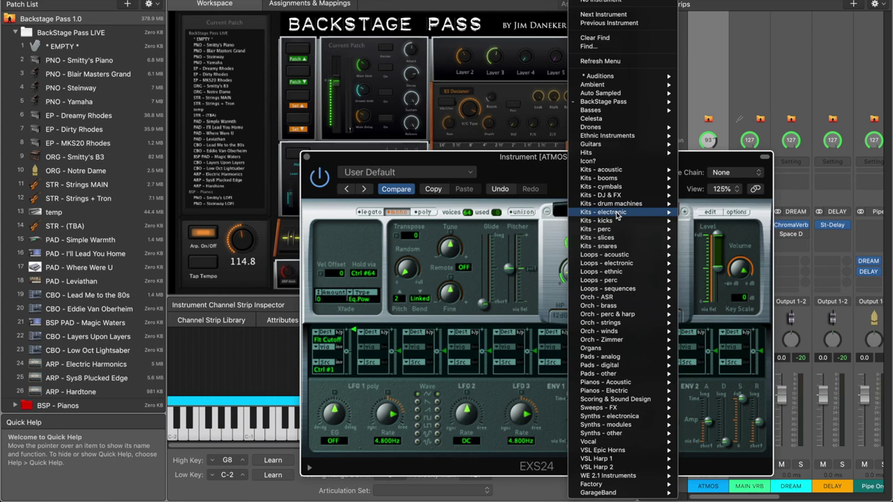
{"action": "mouse_move", "coordinate": [632, 103]}
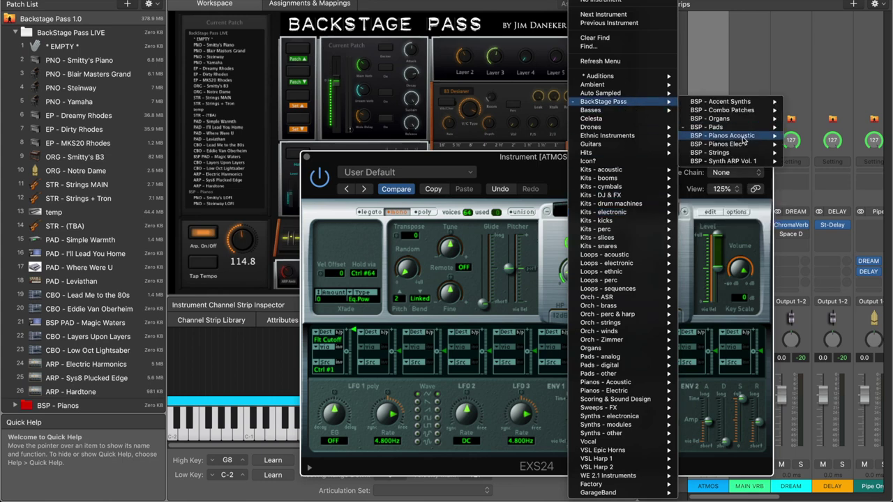
{"action": "mouse_move", "coordinate": [743, 140]}
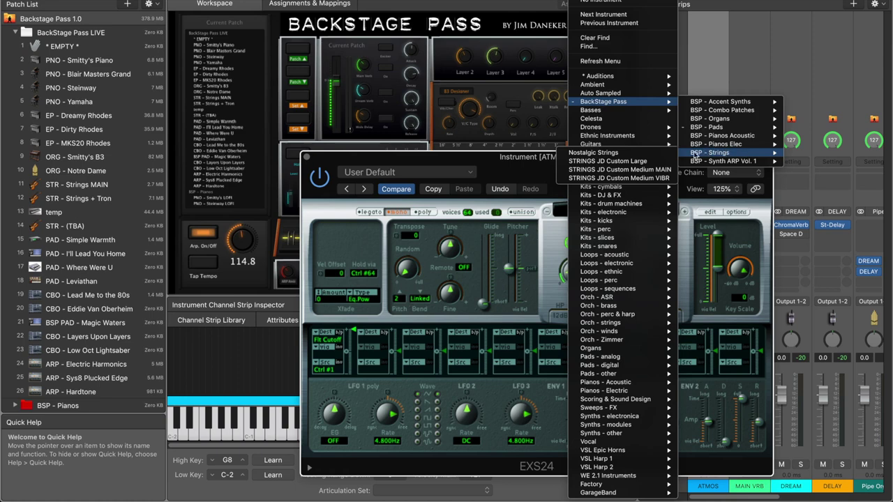
{"action": "left_click", "coordinate": [628, 165]}
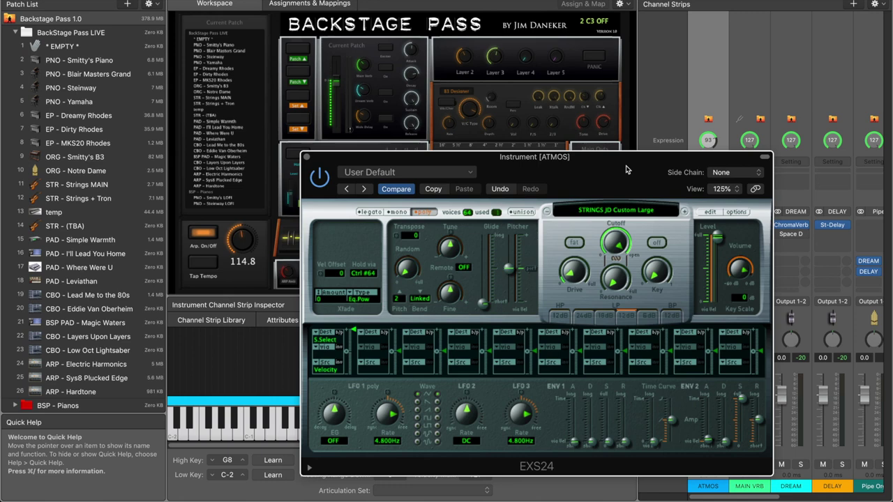
Reshape the strings sound by turning on the filter, lowering the cutoff, lengthening the ENV 2 attack and enabling mono mode.
{"action": "left_click", "coordinate": [657, 243]}
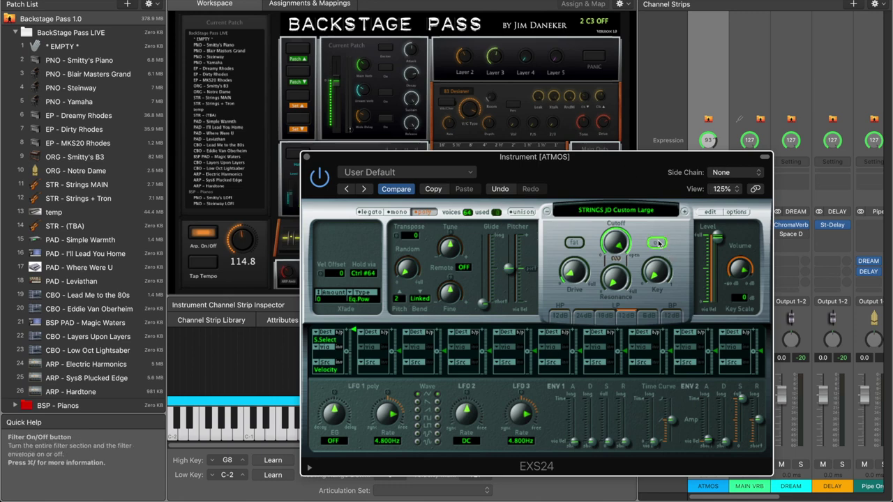
{"action": "left_click_drag", "start_coordinate": [615, 243], "coordinate": [614, 280]}
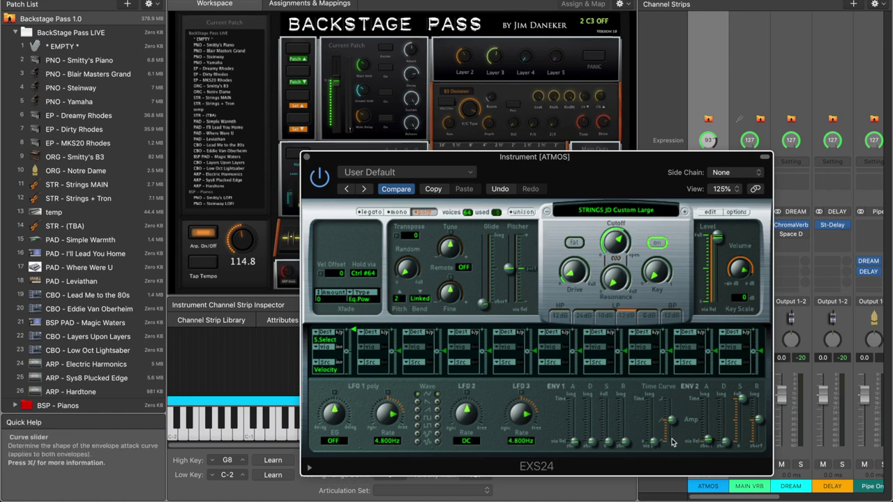
{"action": "left_click_drag", "start_coordinate": [704, 445], "coordinate": [706, 425]}
{"action": "left_click", "coordinate": [397, 211]}
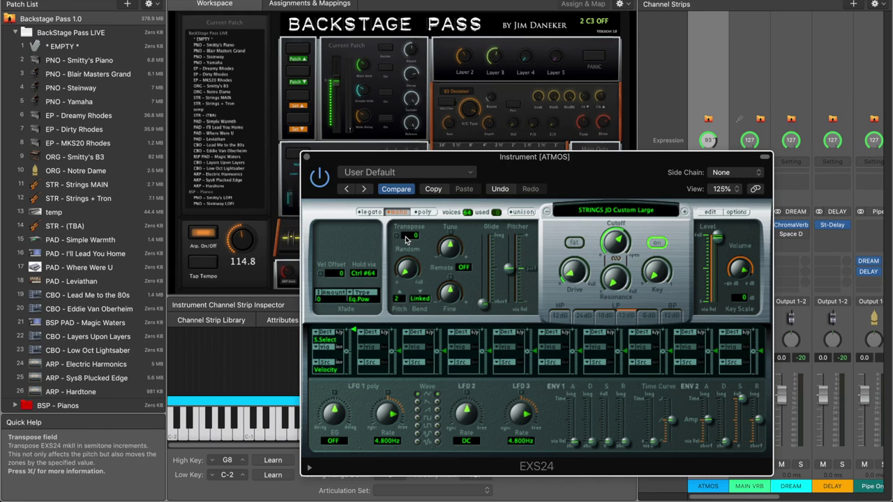
{"action": "mouse_move", "coordinate": [612, 255]}
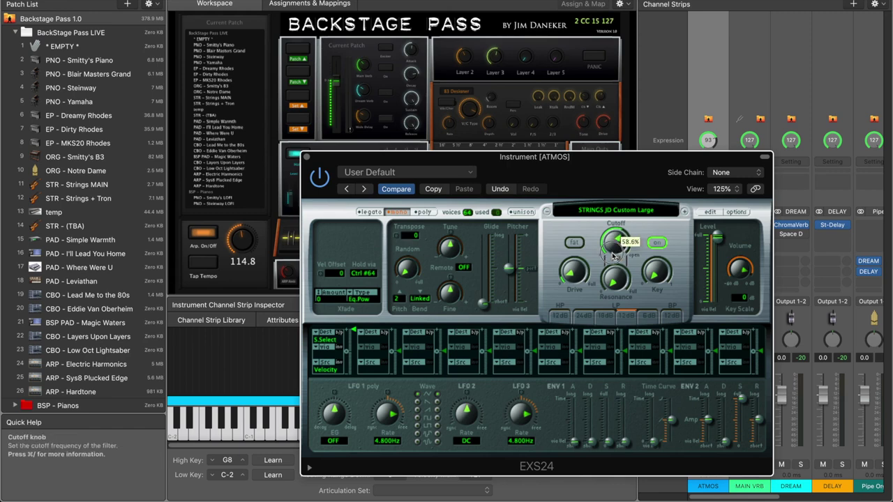
{"action": "mouse_move", "coordinate": [712, 423]}
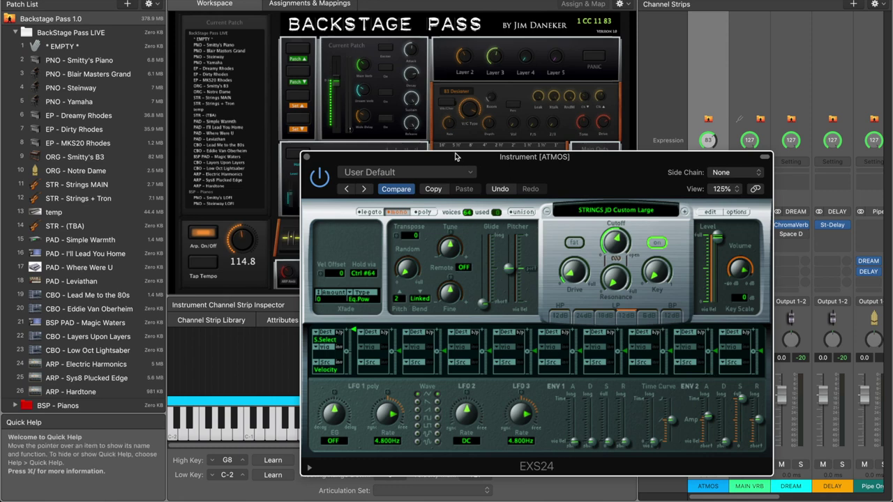
Close the EXS24 window, reopening it once from the ATMOS channel strip to review the strings settings.
{"action": "left_click", "coordinate": [307, 160]}
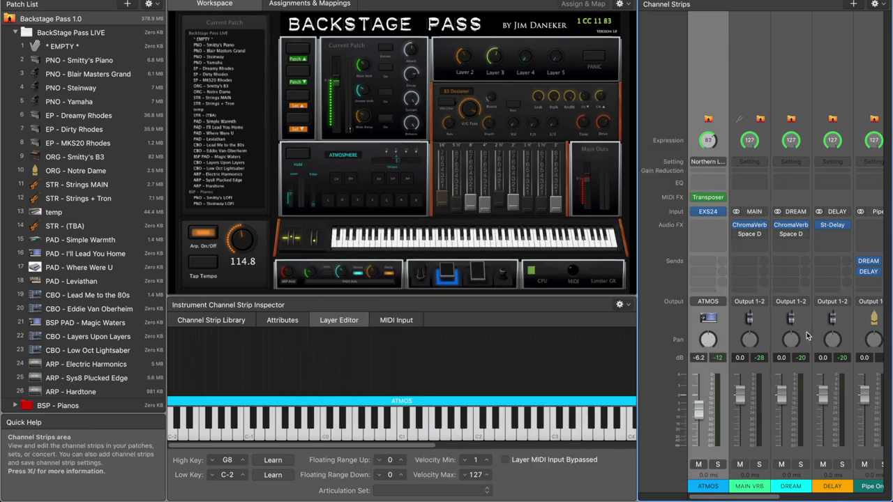
{"action": "left_click", "coordinate": [710, 212]}
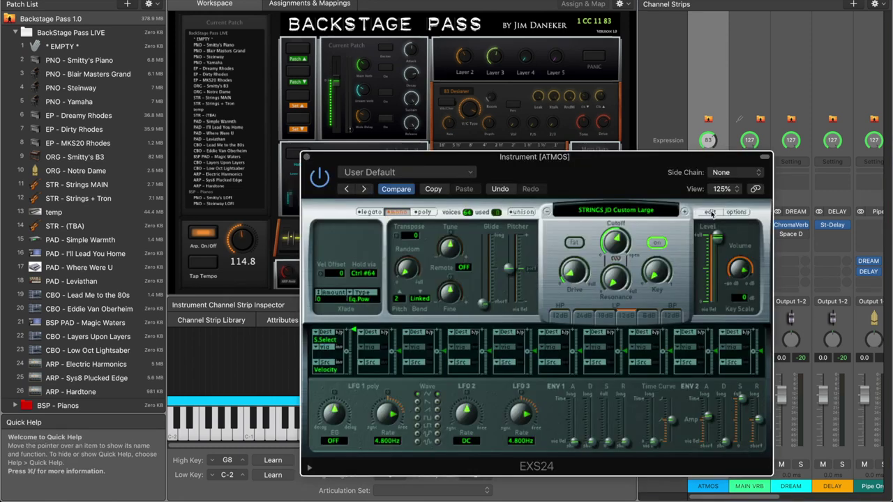
{"action": "left_click", "coordinate": [307, 157]}
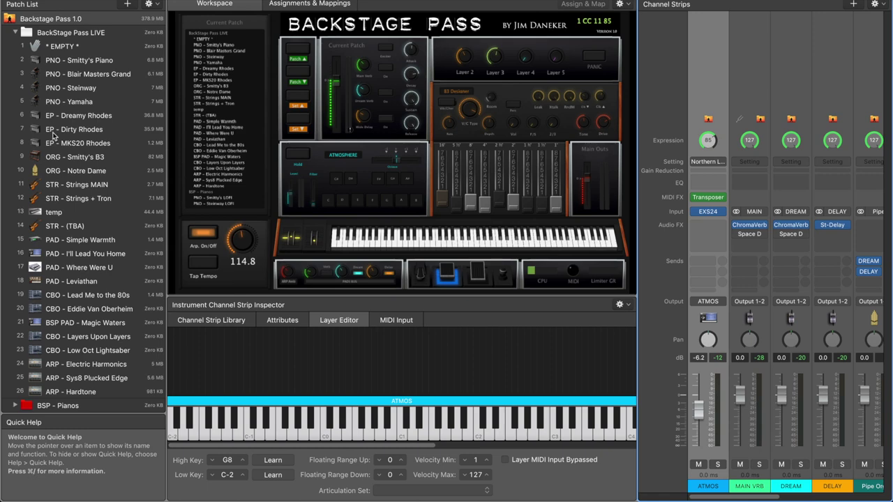
Import WE - Cathedral Atmosphere - Layer 1.patch from the Worship Essentials 2.1 Layer 1 folder below the PAD - Leviathan patch.
{"action": "left_click", "coordinate": [103, 284]}
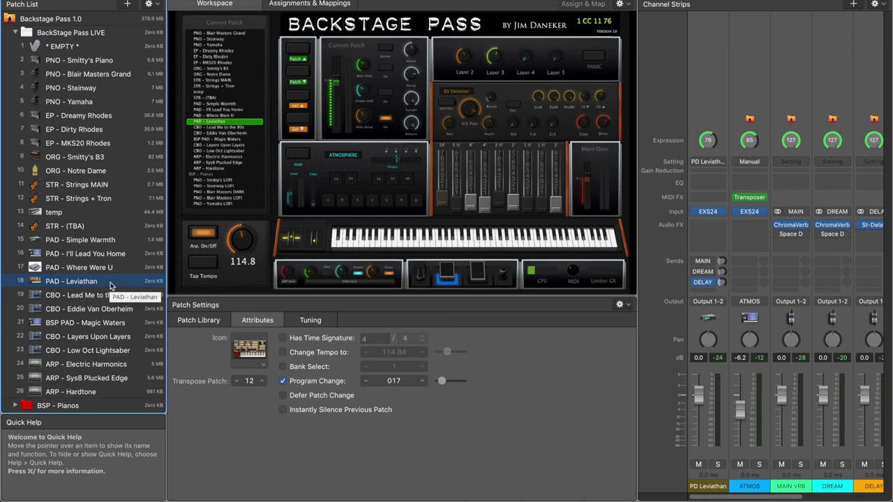
{"action": "key", "text": "super+shift+i"}
{"action": "left_click_drag", "start_coordinate": [470, 23], "coordinate": [471, 49]}
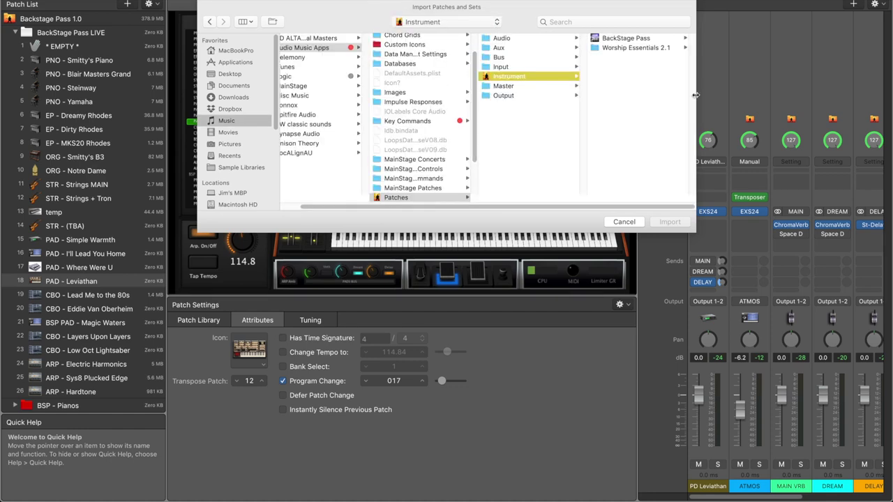
{"action": "left_click", "coordinate": [646, 49]}
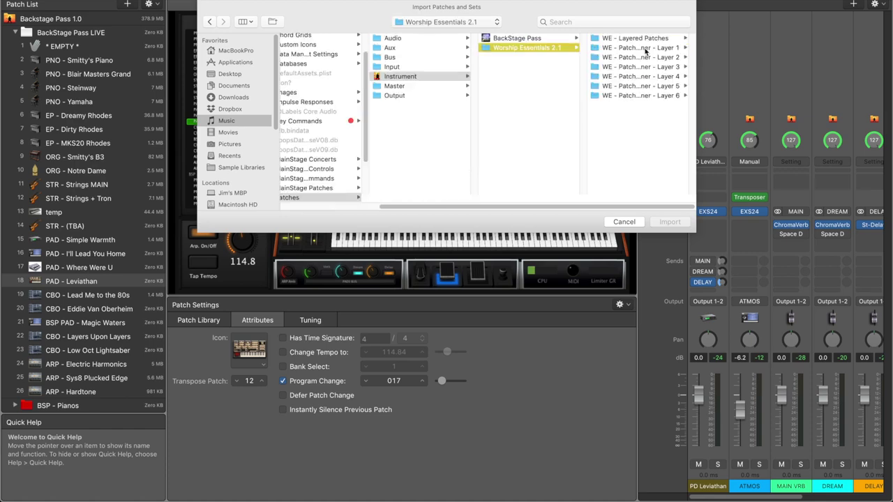
{"action": "left_click", "coordinate": [644, 48]}
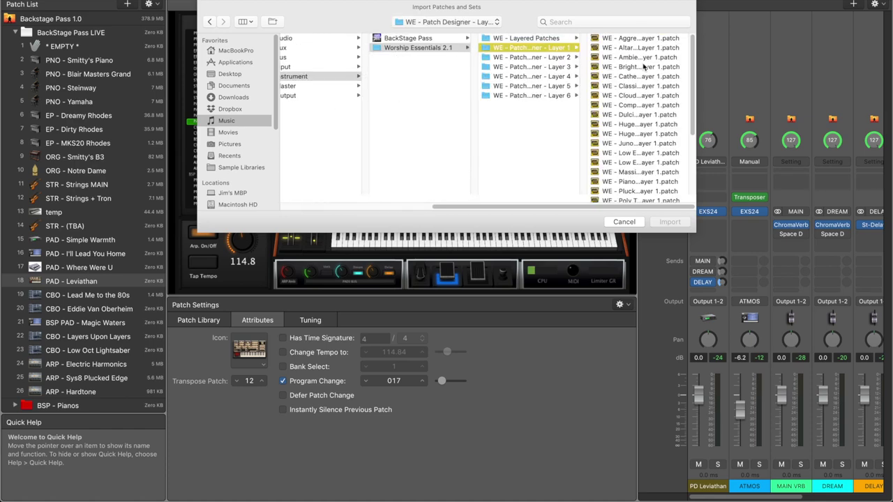
{"action": "double_click", "coordinate": [692, 202]}
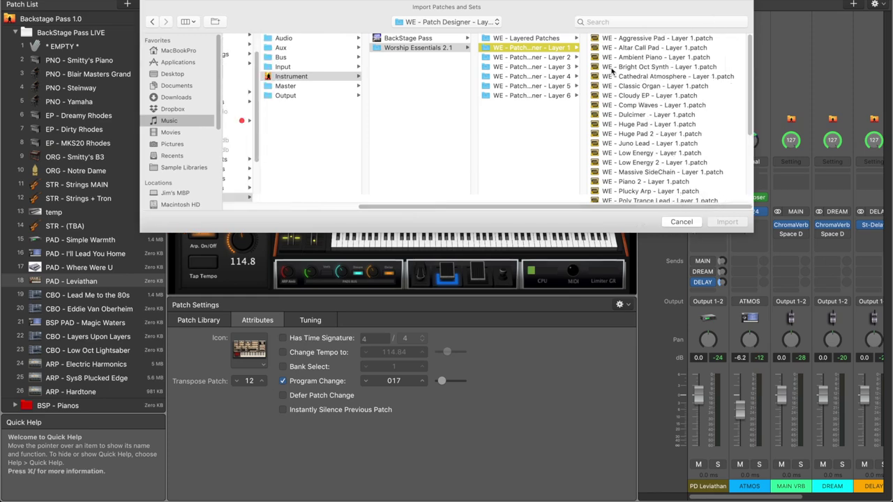
{"action": "left_click", "coordinate": [600, 76]}
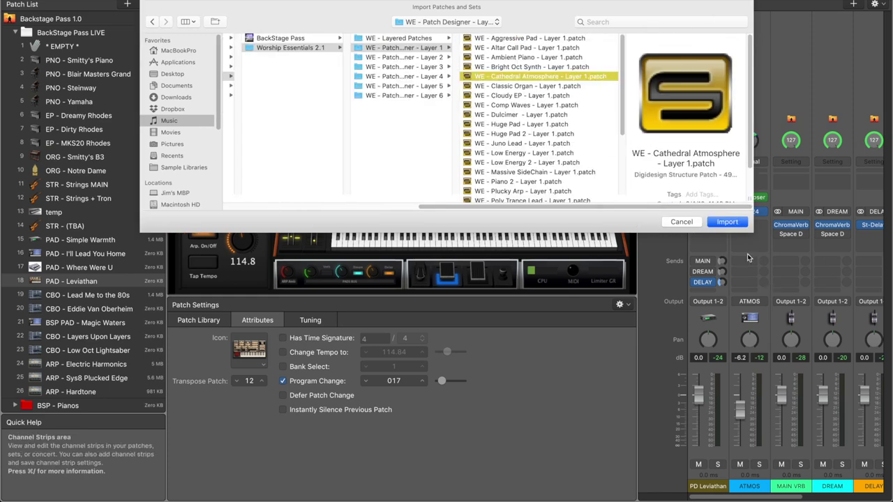
{"action": "left_click", "coordinate": [729, 225]}
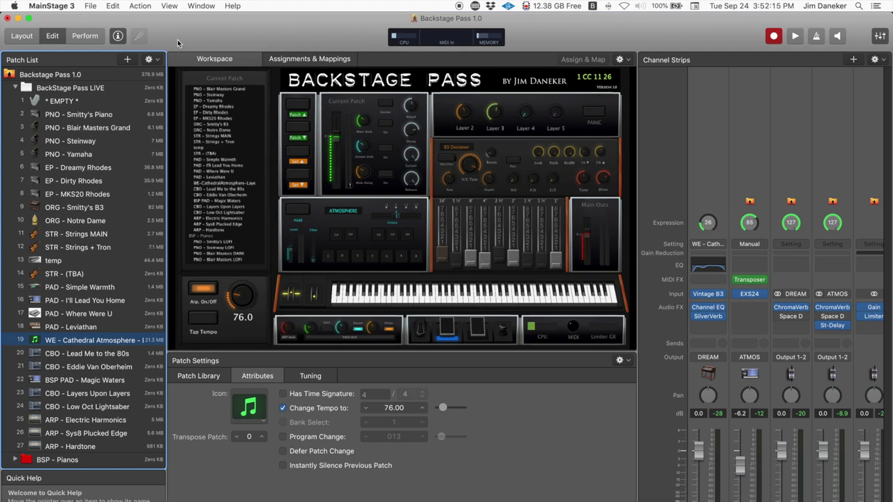
Look through the Worship Essentials 2.1 and BackStage Pass BSP - Pads folders of importable patches, and cancel the import.
{"action": "key", "text": "super+shift+i"}
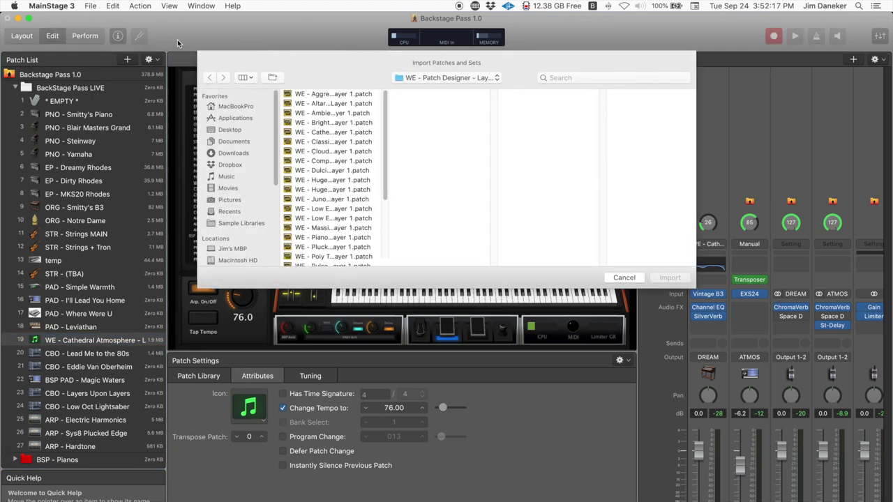
{"action": "left_click", "coordinate": [479, 79]}
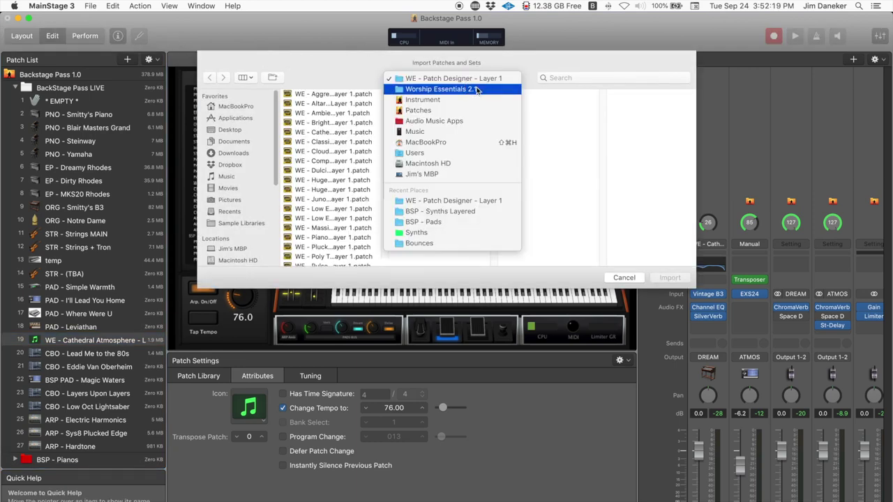
{"action": "left_click", "coordinate": [478, 89]}
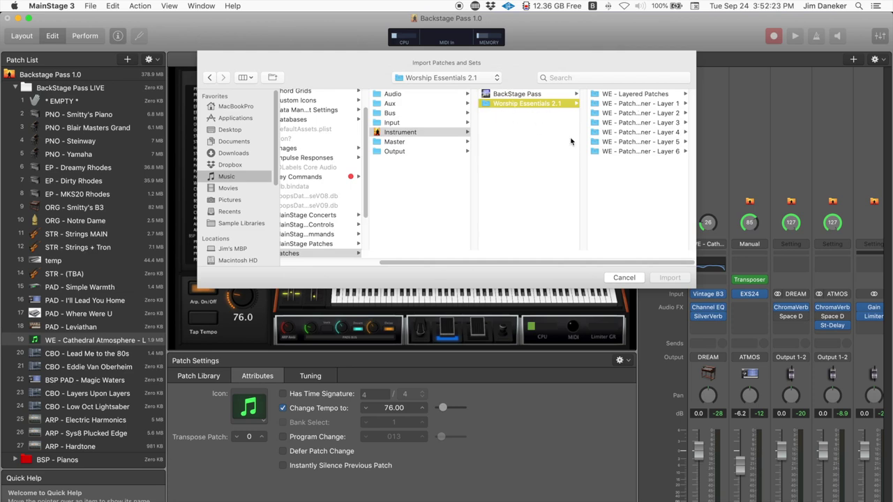
{"action": "left_click", "coordinate": [544, 95]}
{"action": "left_click", "coordinate": [623, 123]}
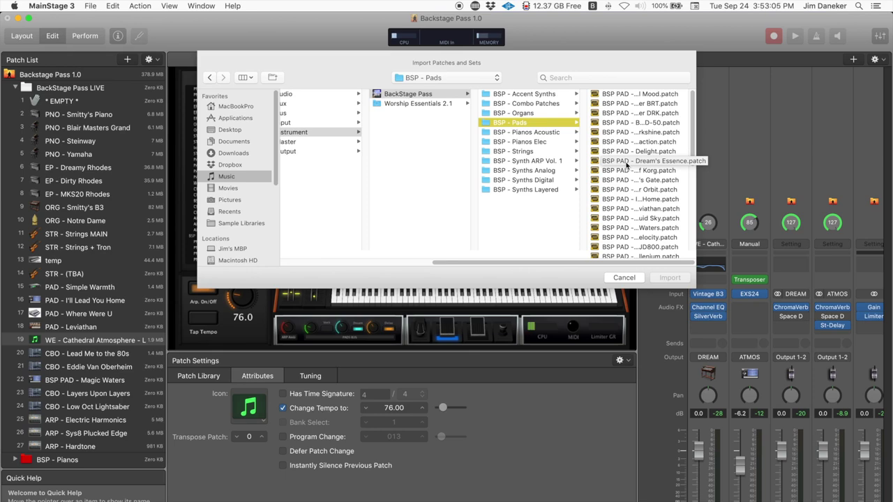
{"action": "left_click", "coordinate": [623, 278]}
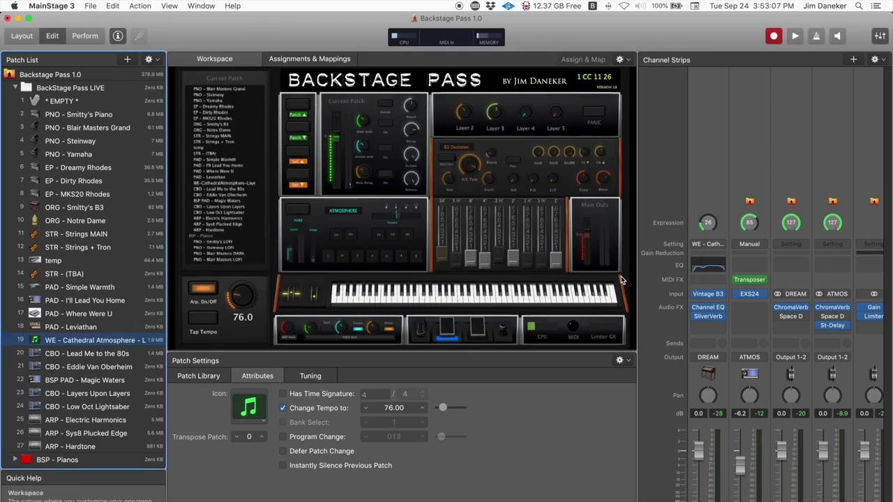